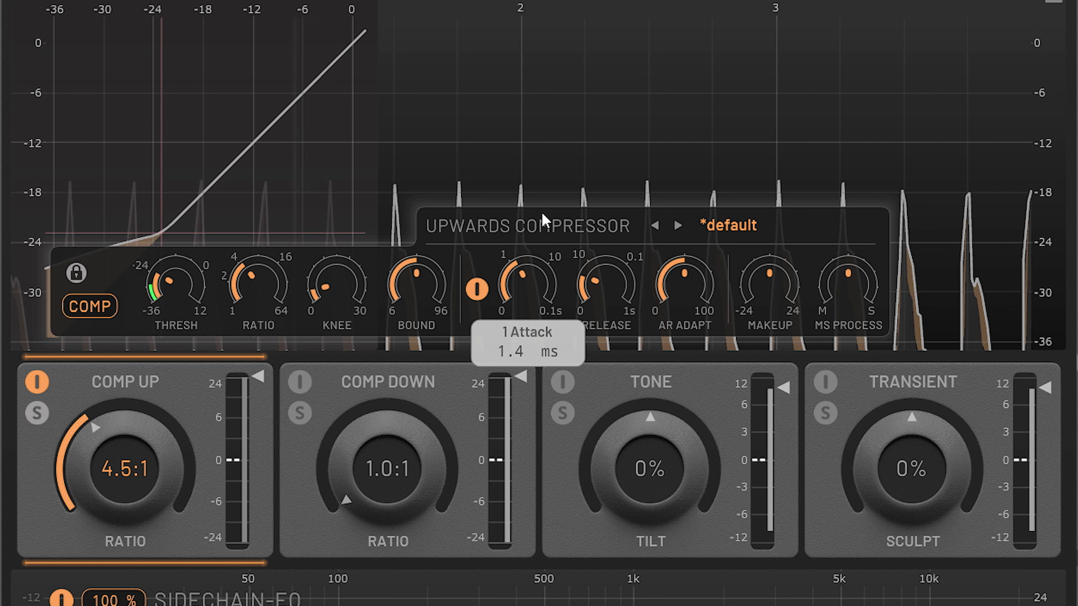
- Set the upwards compressor's AR Adapt to 100% and compare the Comp Up module with its bypassed state
drag(676, 279, 675, 273)
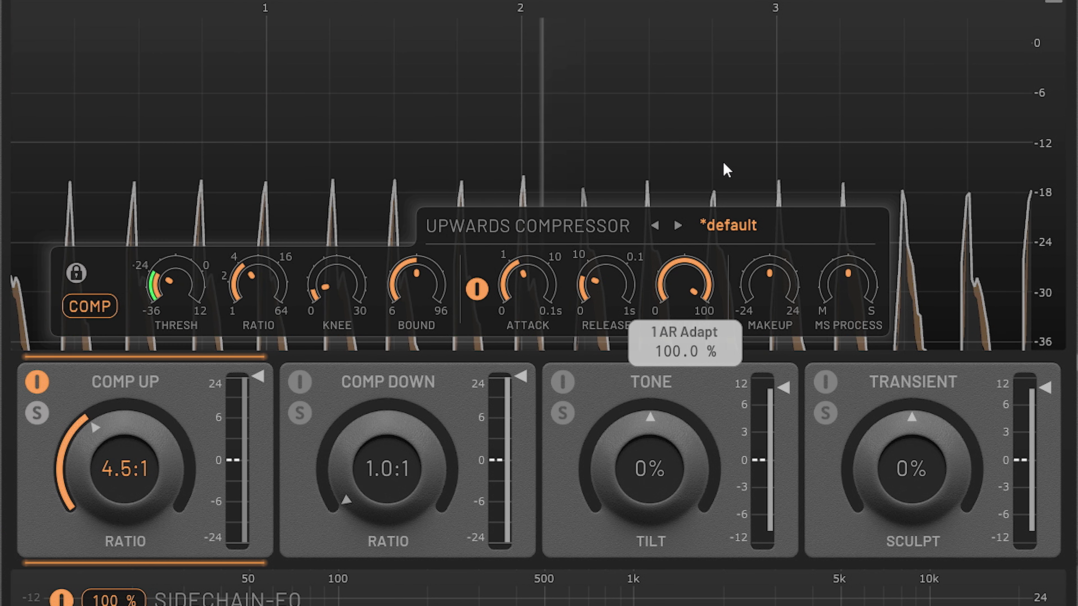
mouse_move(166, 562)
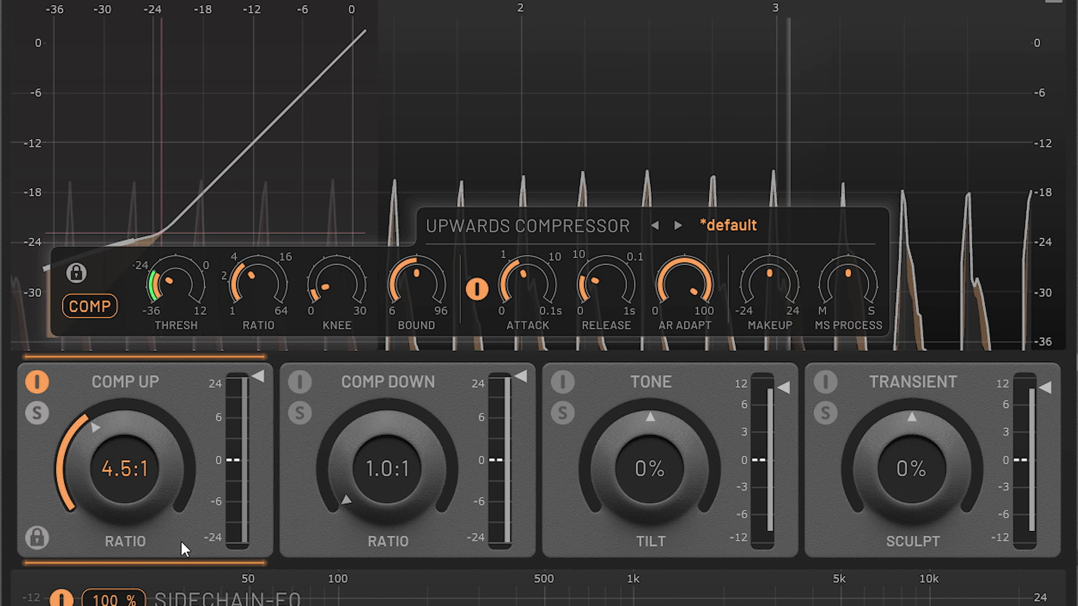
click(38, 384)
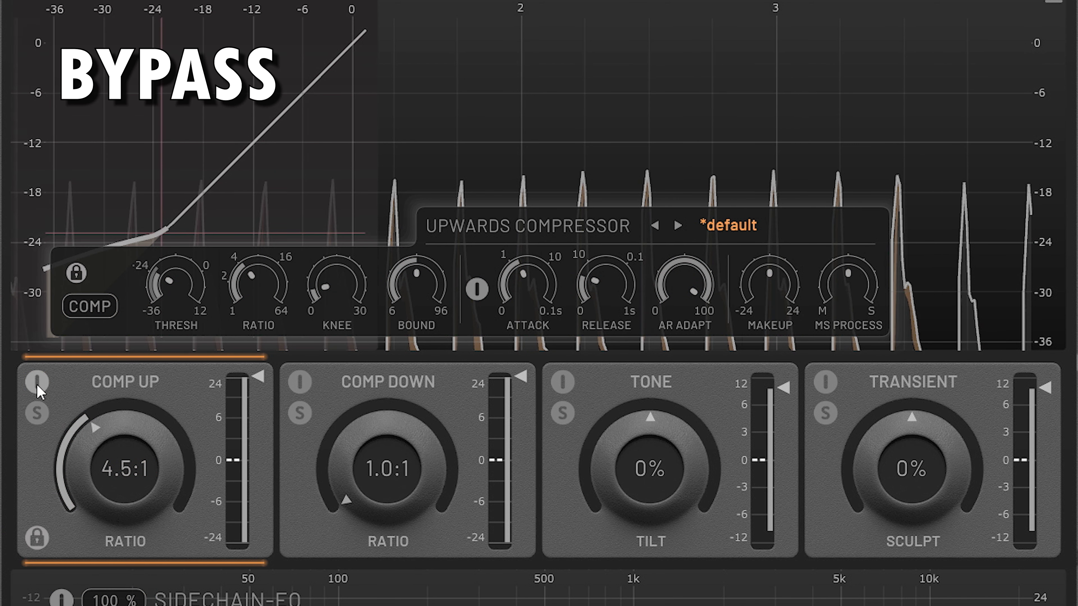
click(37, 383)
- Raise the Comp Up ratio to 29:1 and compare the compression with the module bypassed
drag(137, 498, 136, 492)
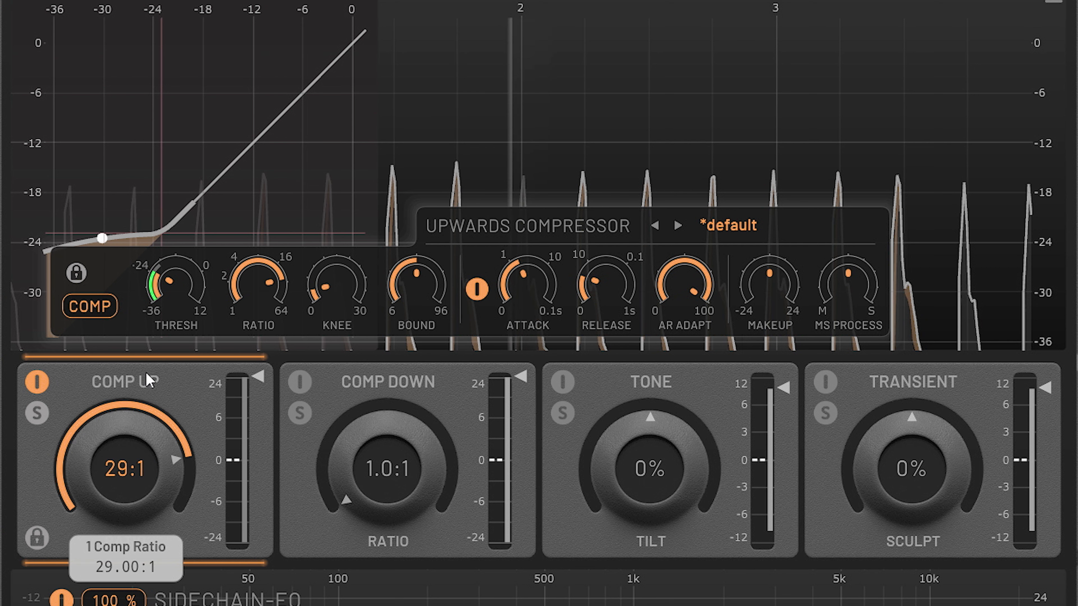
click(37, 383)
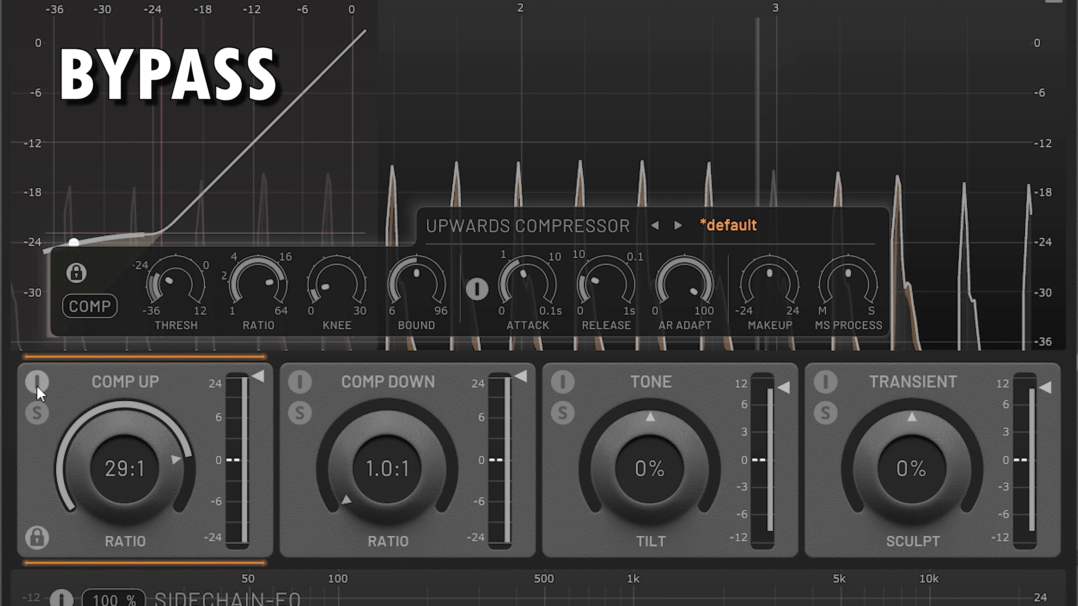
click(38, 386)
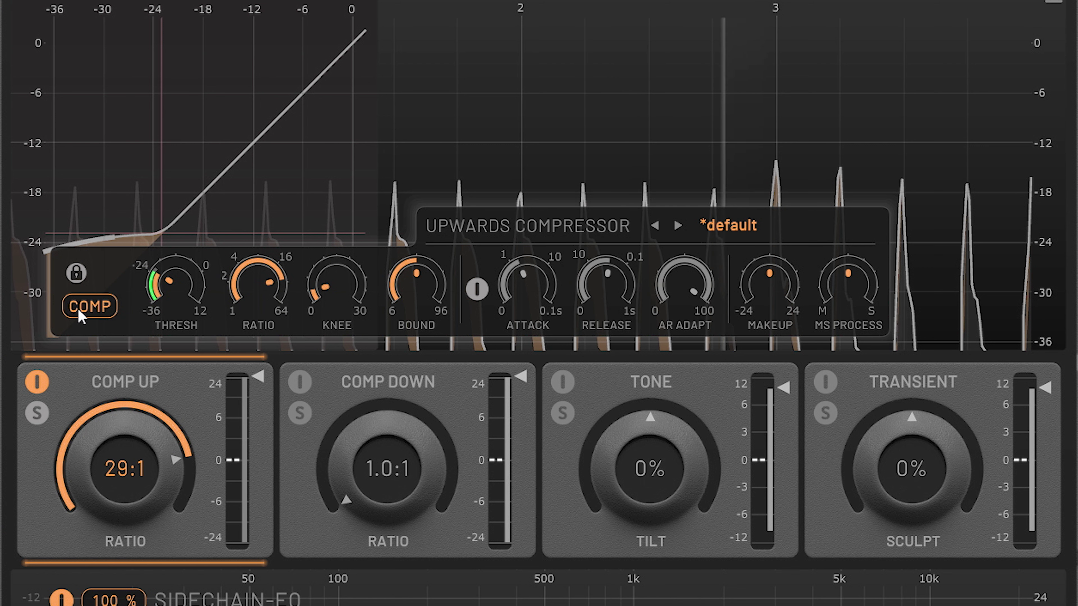
- Switch the upwards compressor to downwards expander mode and compare the effect with the module bypassed
click(87, 306)
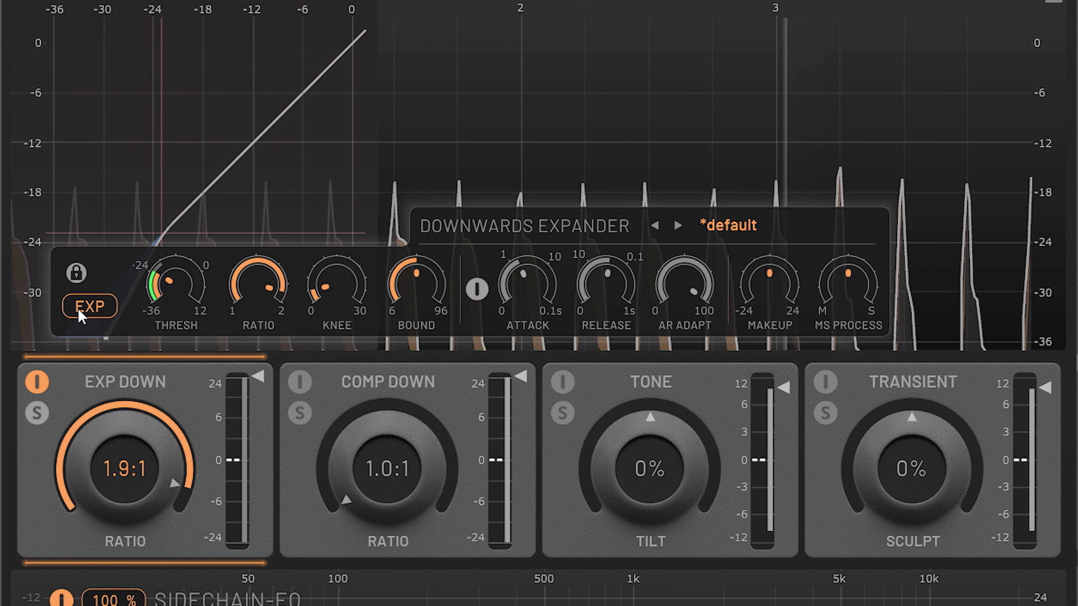
click(34, 385)
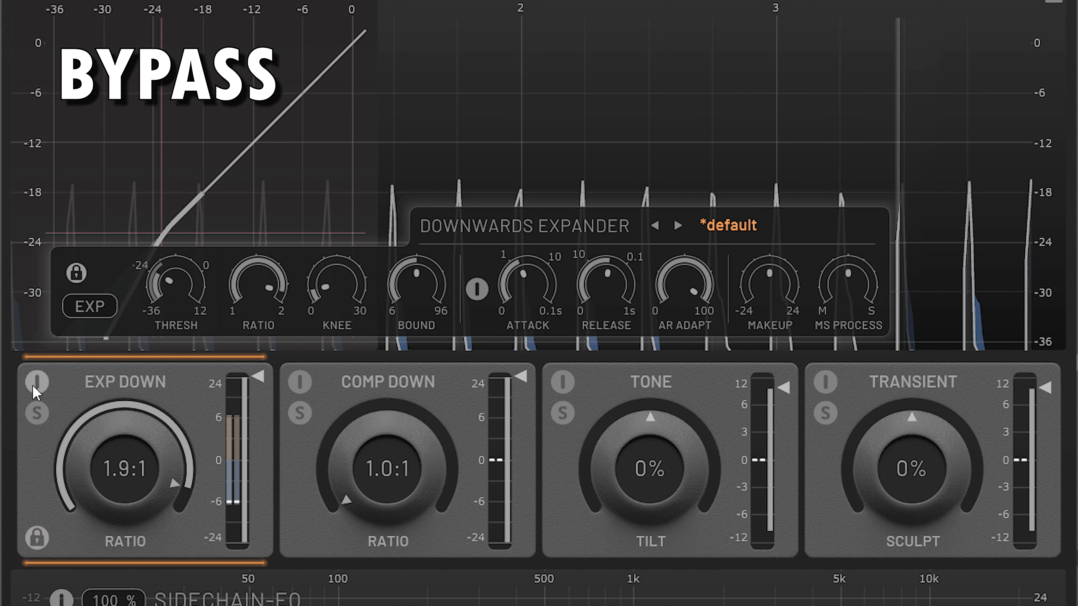
click(36, 385)
- Shape the Tone Sculpt curve by raising the low band to about 48% and placing the high band at 5.15 kHz, -67%
scroll(108, 467, up, 2)
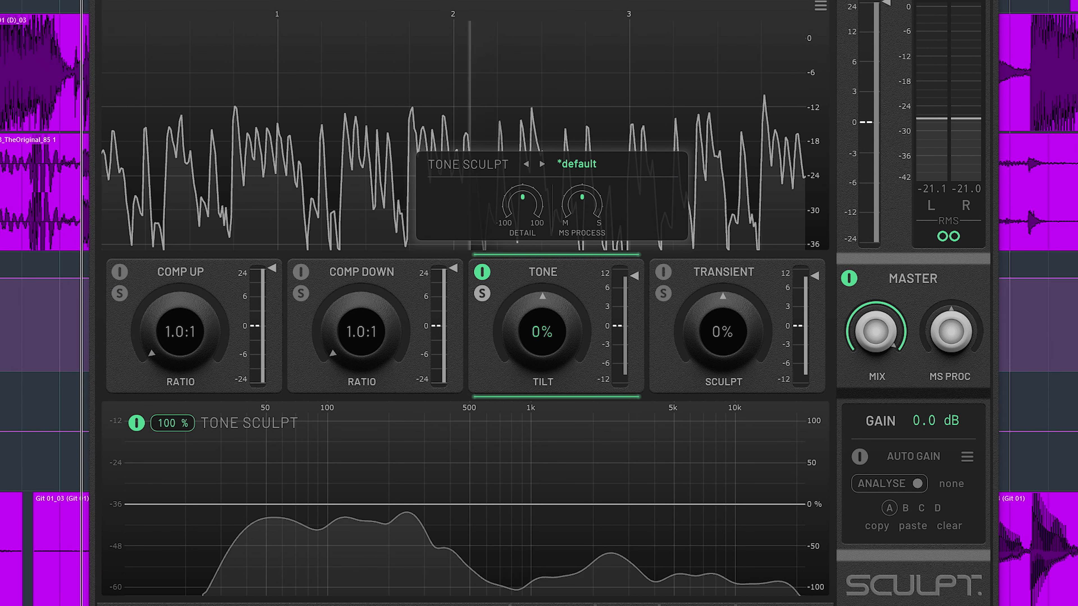
mouse_move(300, 519)
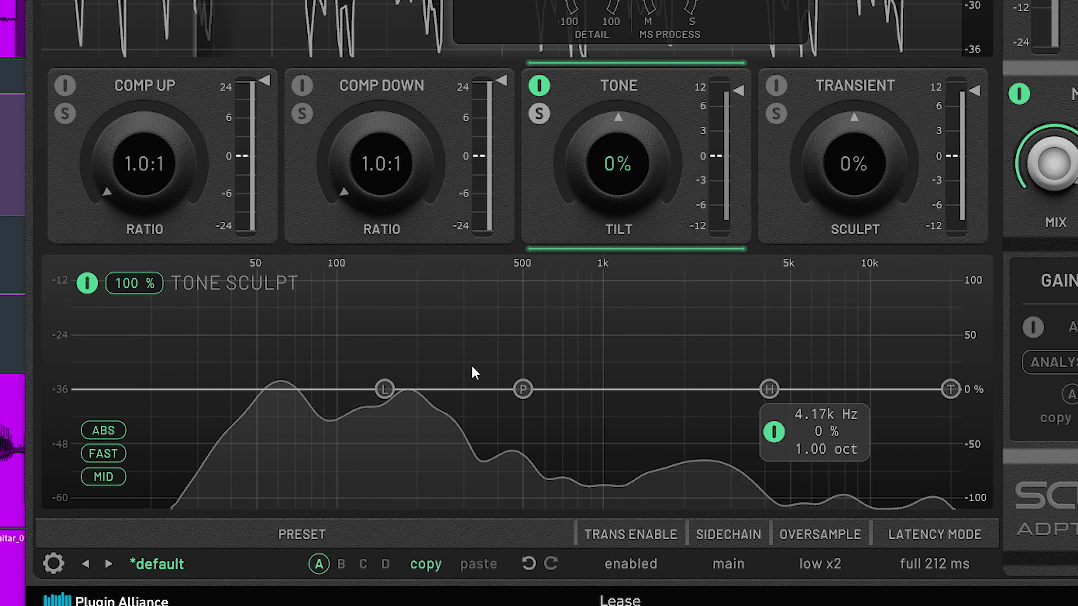
drag(385, 389, 360, 340)
drag(772, 392, 806, 470)
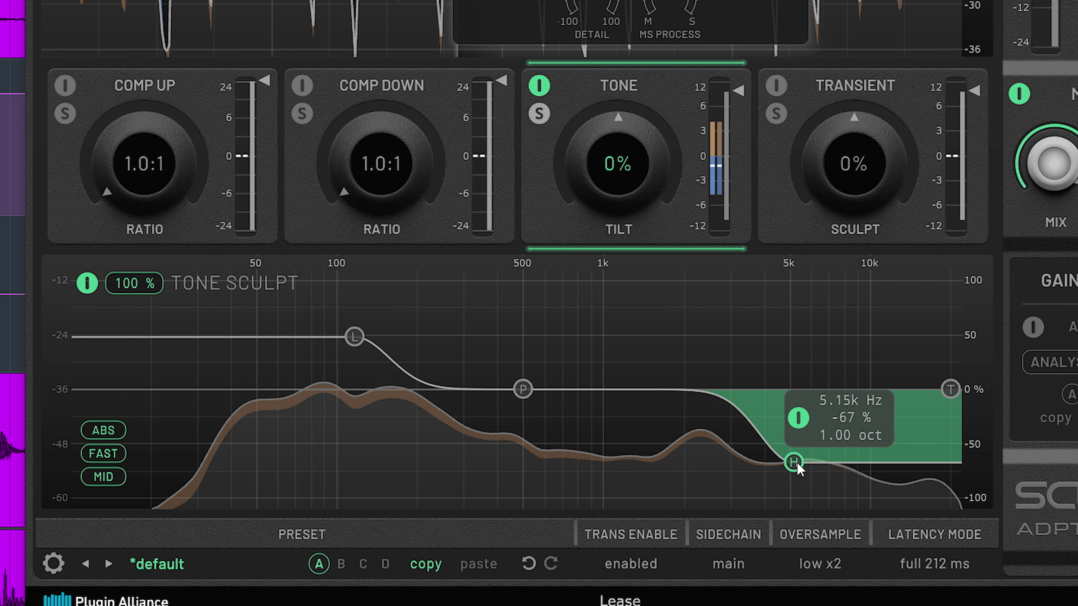
- Set the tone tilt to -35%, reduce the low band to about 14% and place the high band at about 2.97 kHz, -36%
drag(611, 200, 588, 251)
drag(354, 336, 357, 377)
drag(802, 459, 762, 429)
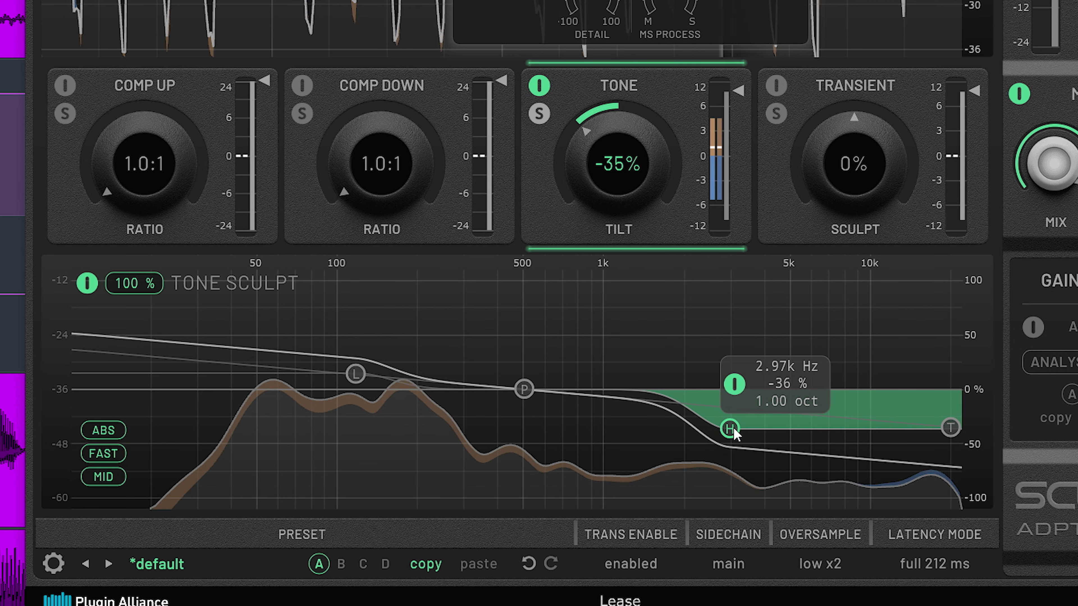
drag(737, 432, 738, 431)
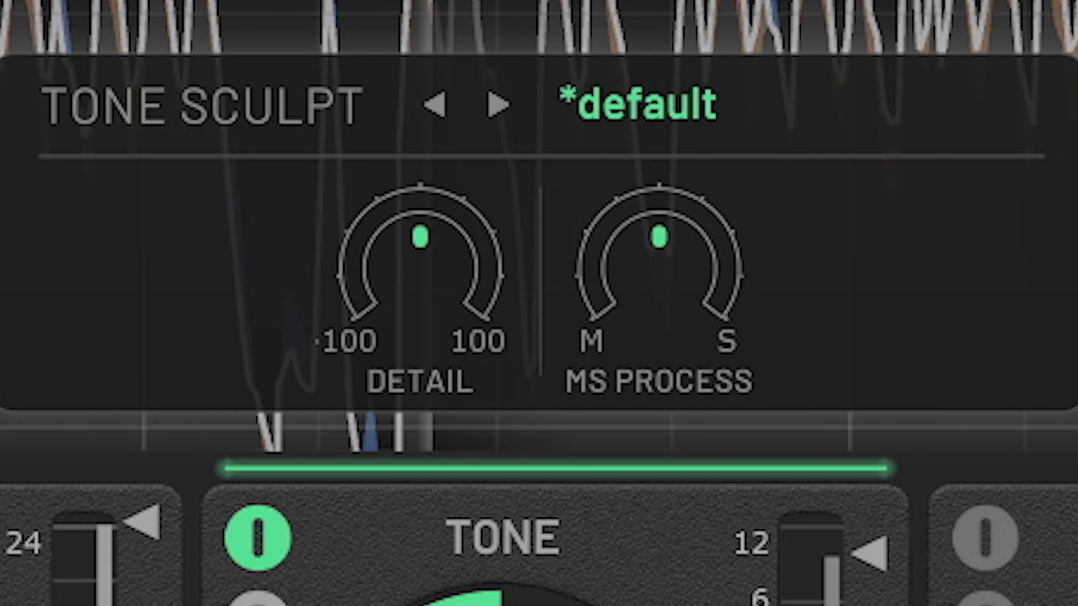
- Try Tone Detail at 51.3%, lower it to a negative amount, and set the tone tilt to -18%
mouse_move(445, 312)
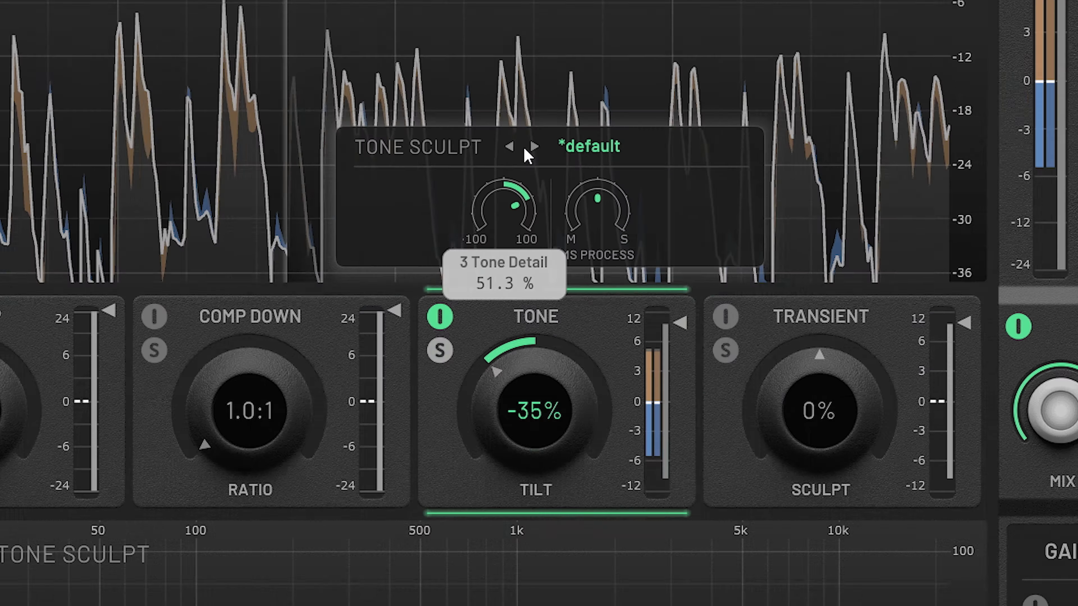
drag(483, 127, 386, 473)
drag(517, 248, 521, 239)
drag(545, 327, 544, 305)
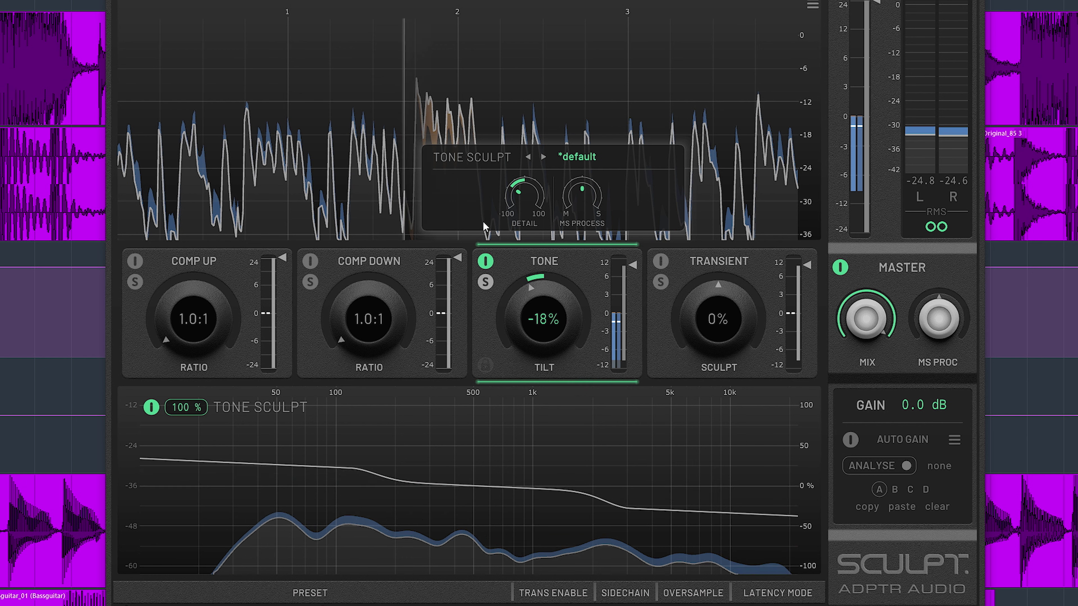
- Set Tone Detail to -17.3%, comparing the Tone module with its bypassed state before and after the change
click(485, 261)
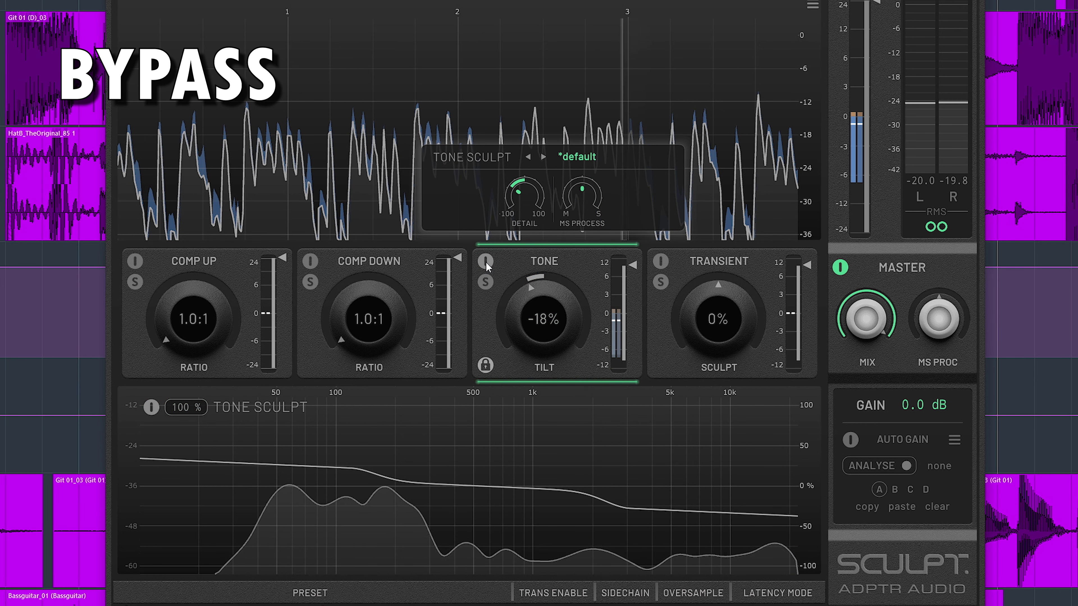
click(486, 262)
drag(520, 198, 527, 186)
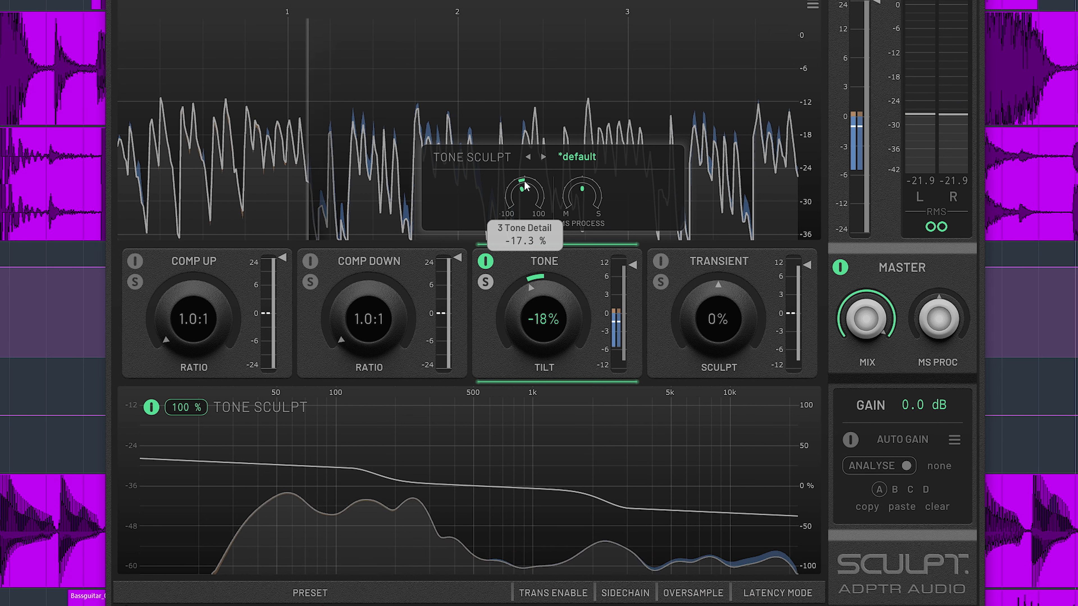
click(486, 262)
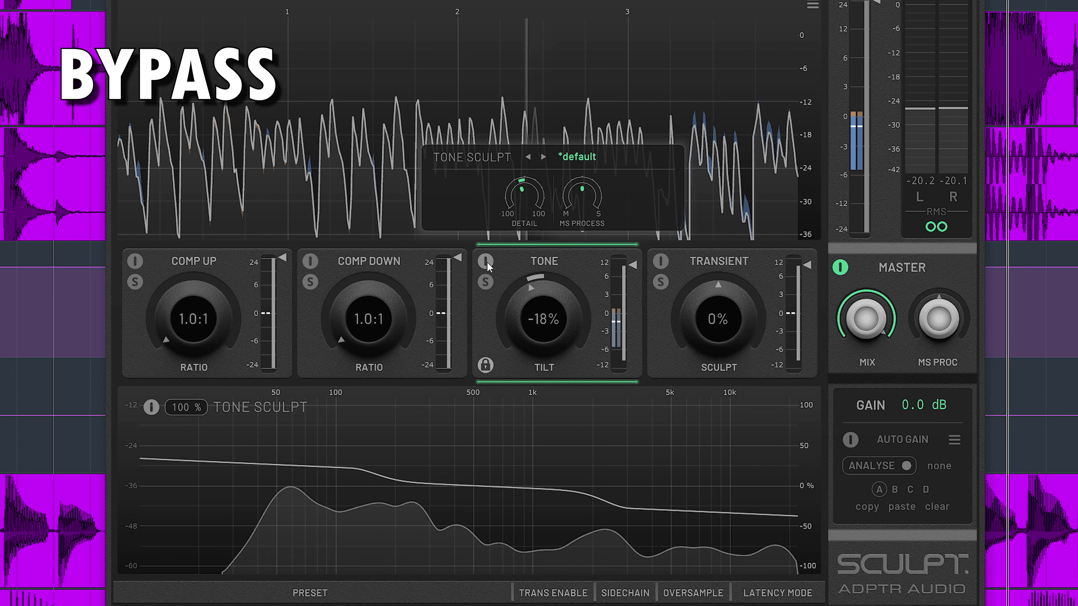
click(486, 261)
- Raise Transient Sculpt to 89% and shape its emphasis curve with the high band at 5.26 kHz, 69%, and the low band at about -24%
mouse_move(587, 480)
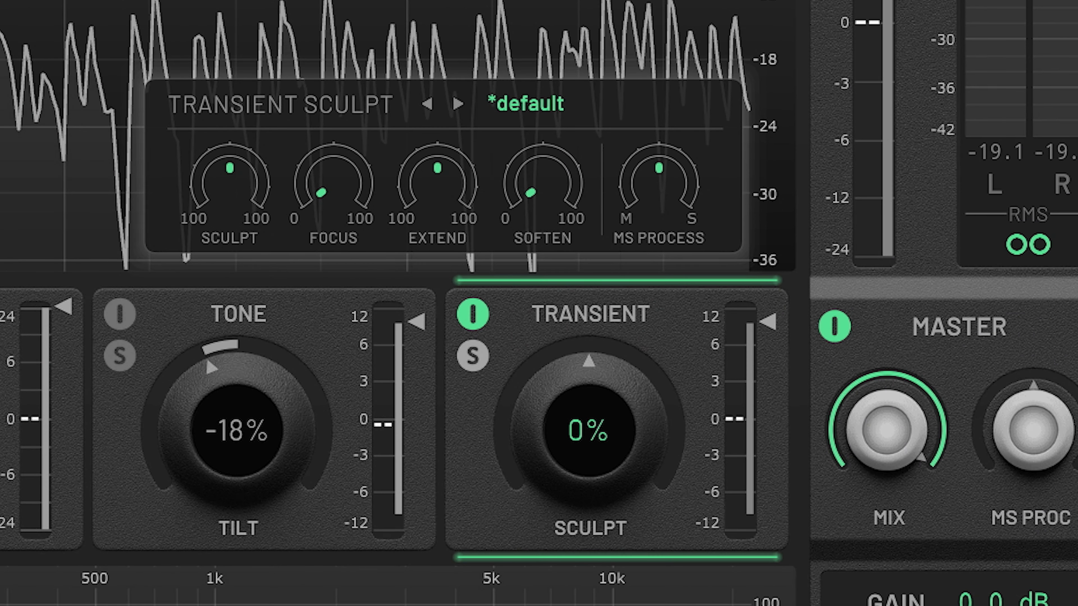
mouse_move(643, 474)
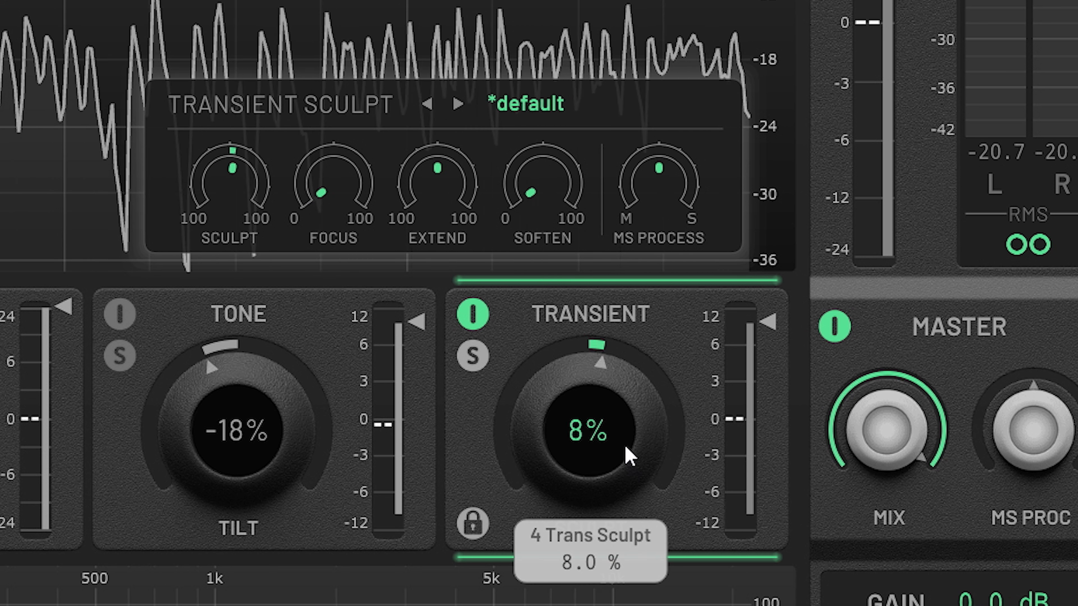
drag(634, 420, 641, 391)
drag(660, 339, 667, 320)
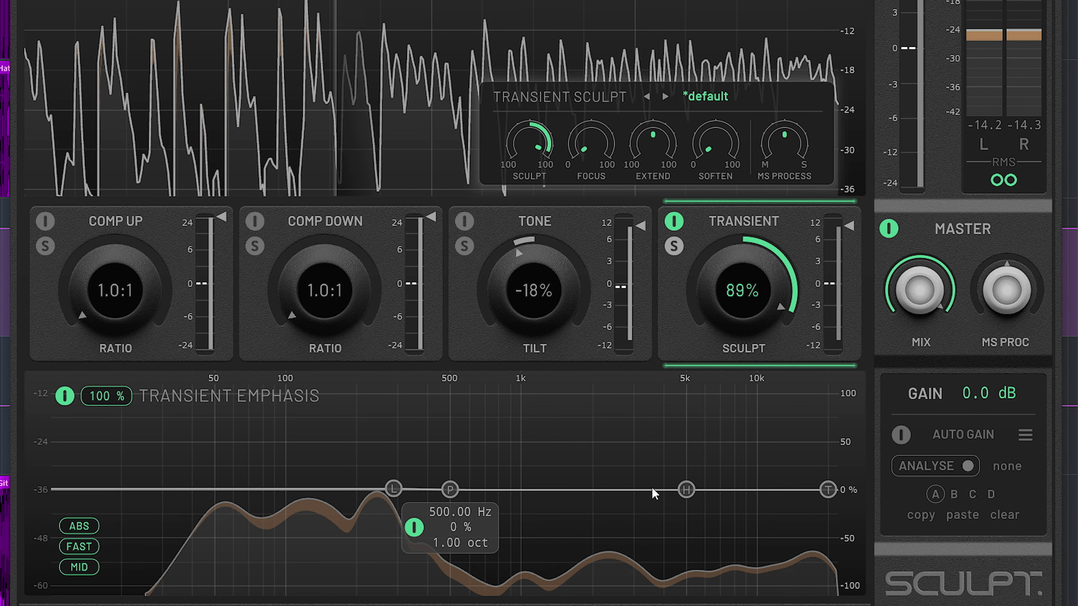
drag(686, 489, 691, 423)
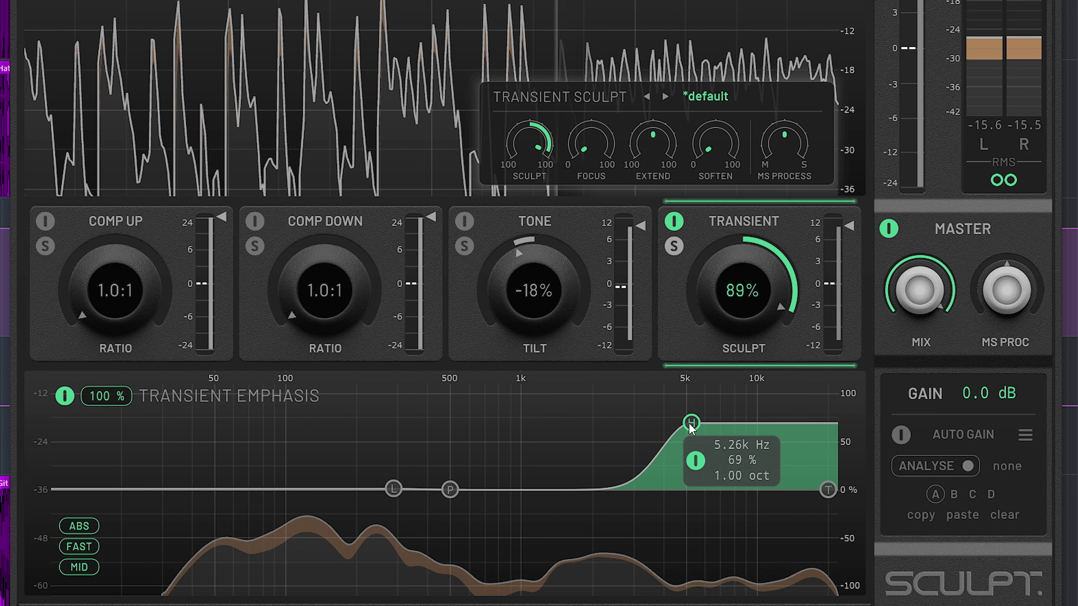
drag(393, 489, 326, 518)
- Take Transient Sculpt down to -100%, return it to about -3%, and reduce the high emphasis band to about 26%
drag(721, 297, 714, 491)
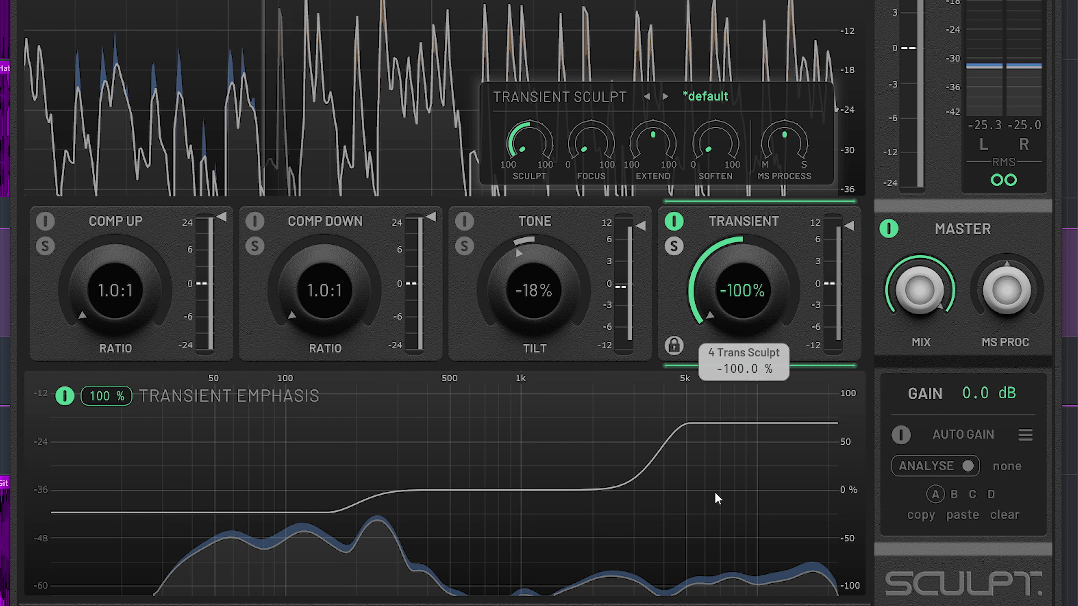
drag(713, 491, 713, 363)
mouse_move(687, 429)
drag(689, 429, 690, 494)
- Raise the transient Focus, set Sculpt to 33%, and fine-tune Focus to about 80%
mouse_move(595, 167)
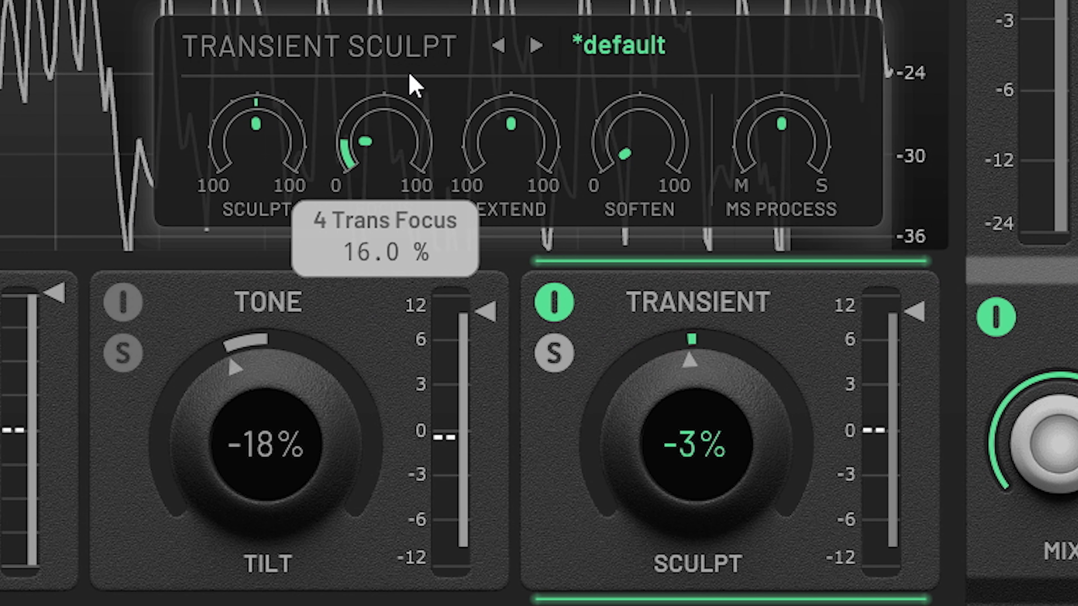
mouse_move(712, 399)
mouse_down()
mouse_move(712, 349)
mouse_move(740, 265)
mouse_move(655, 423)
mouse_up()
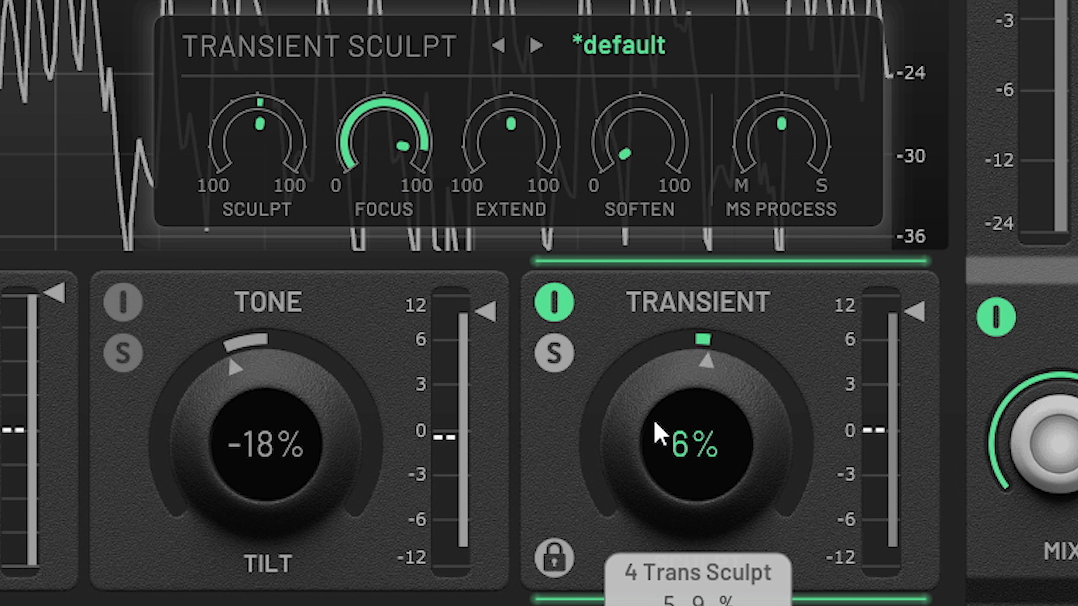
mouse_move(632, 497)
mouse_down()
mouse_move(623, 497)
mouse_move(684, 338)
mouse_up()
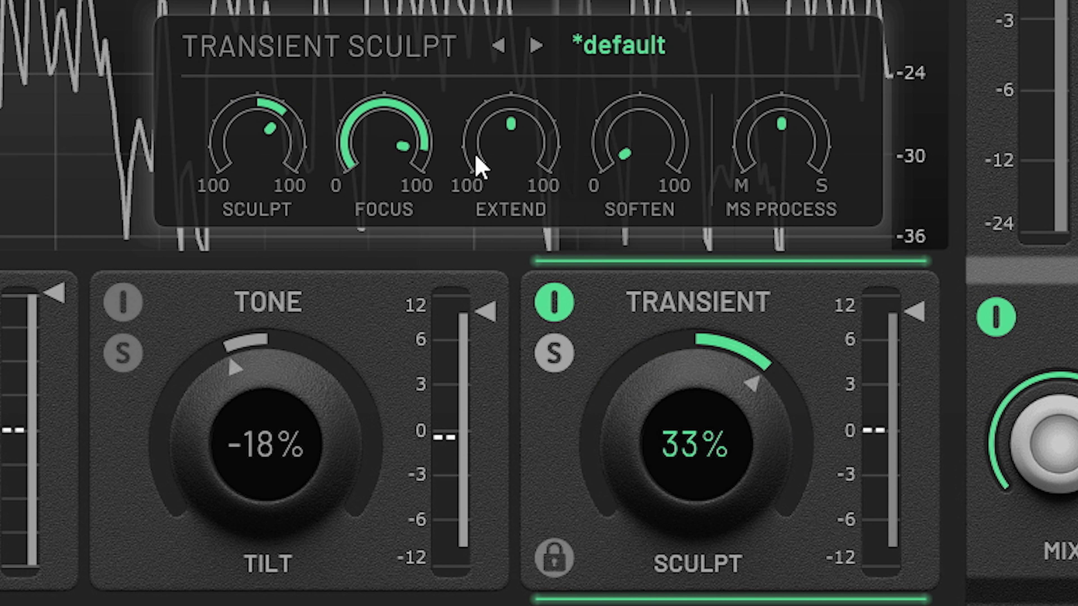
mouse_move(414, 151)
drag(414, 150, 394, 206)
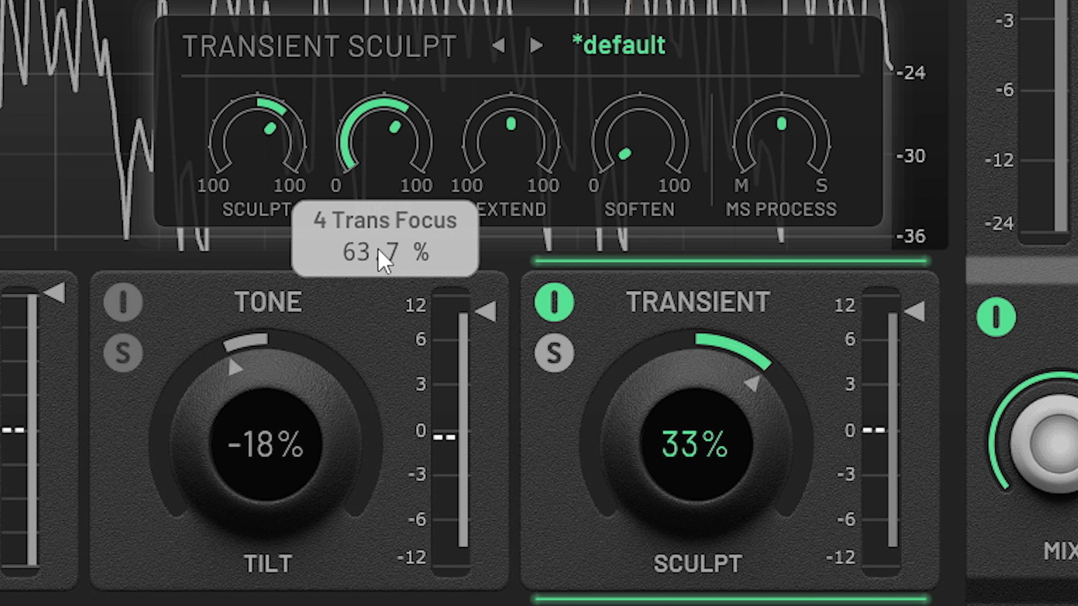
- Raise the transient Extend to near its maximum, set Sculpt to 47%, and return Extend to about -1.3%
drag(527, 181, 514, 116)
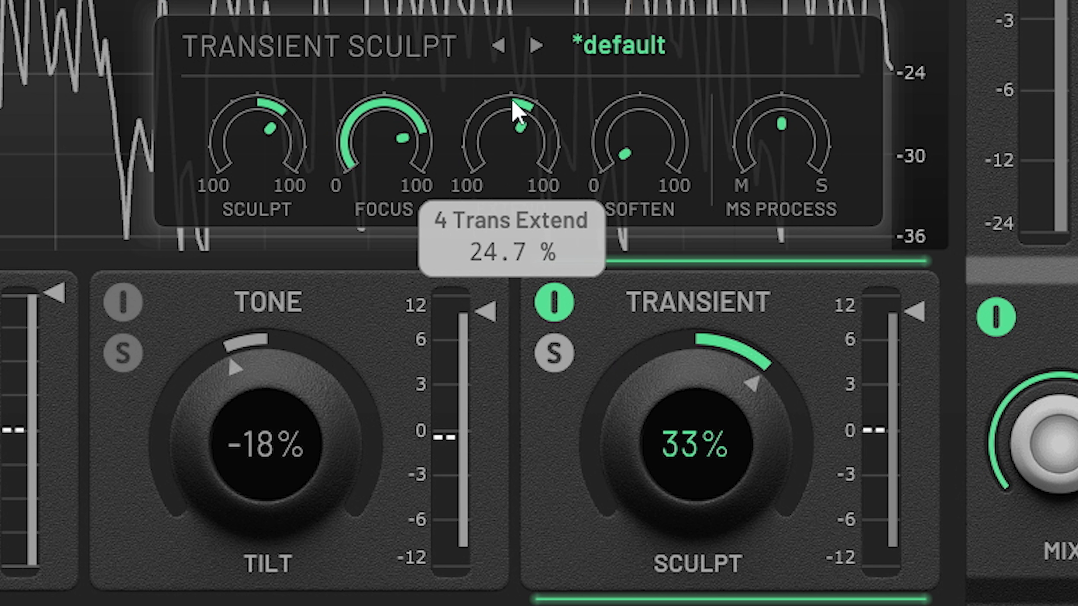
drag(660, 458, 666, 447)
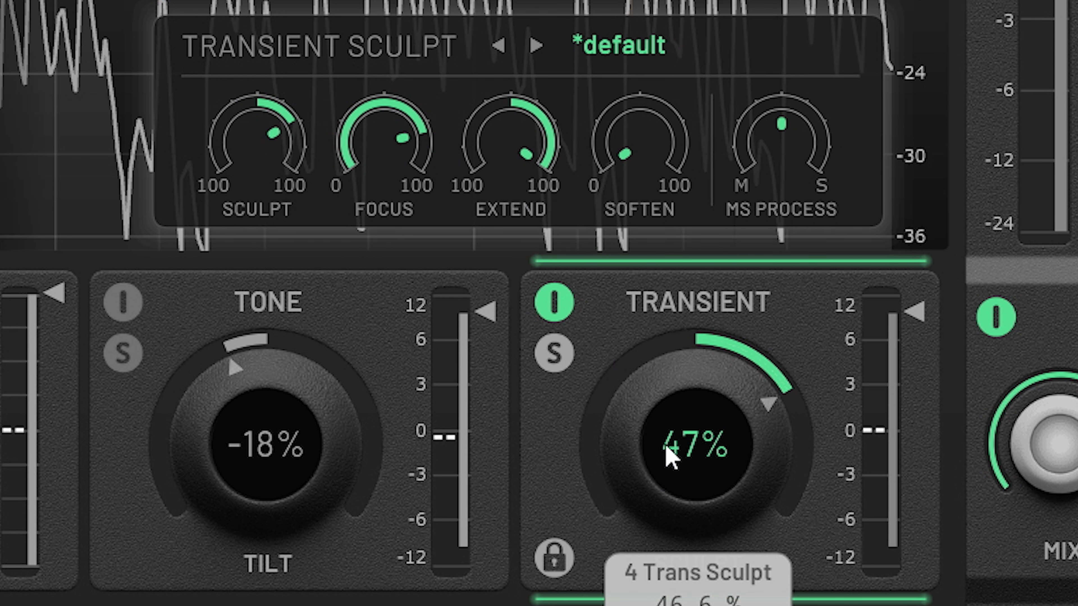
drag(522, 161, 513, 369)
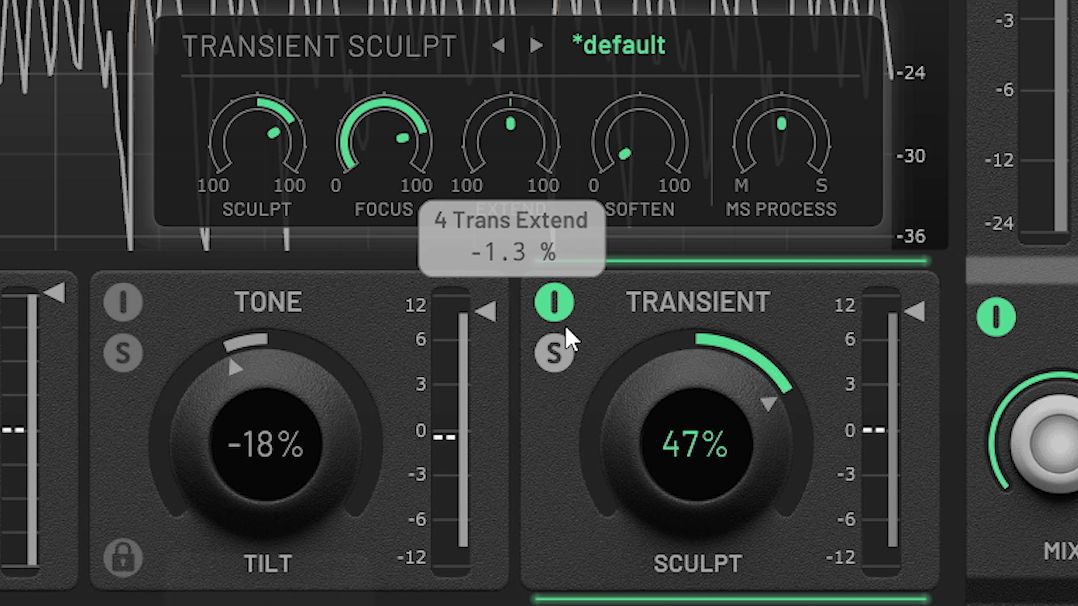
- Set the transient Soften to 96.7%, then sweep Sculpt up to about 81% and back down to 1%
drag(673, 157, 787, 55)
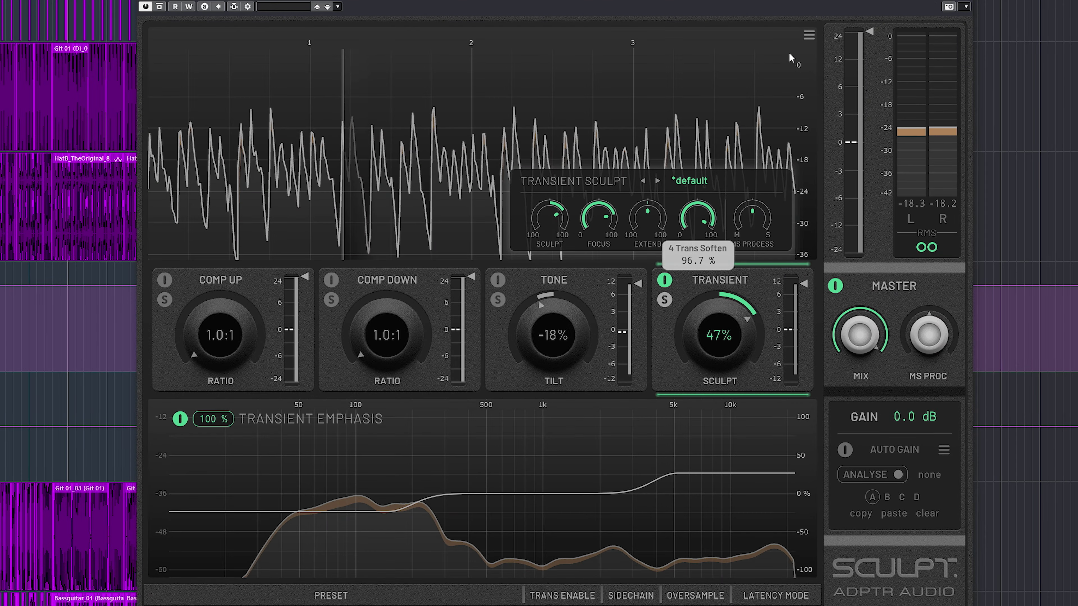
mouse_move(738, 333)
mouse_down()
mouse_move(724, 340)
mouse_move(724, 314)
mouse_up()
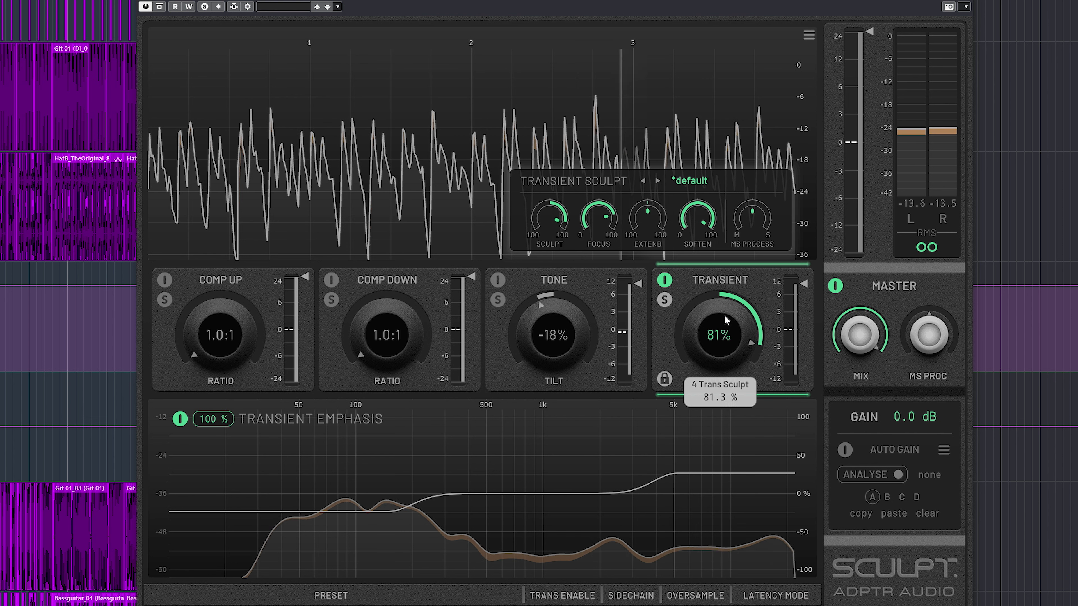
drag(724, 314, 699, 382)
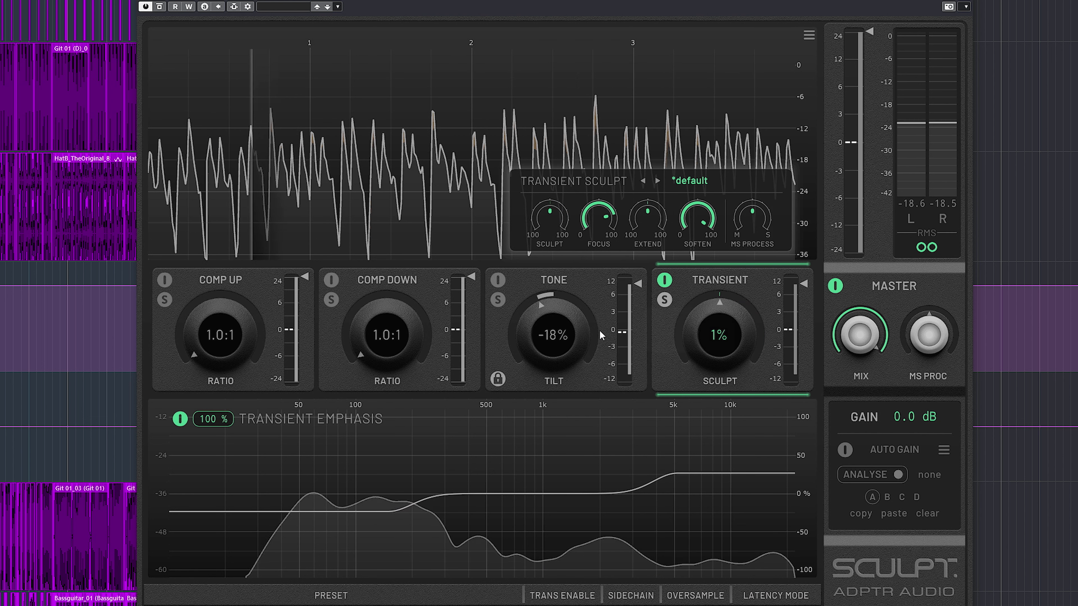
- Raise the low transient emphasis band to about 80%, set Sculpt to -100%, and place the high band at 3.66 kHz, -100%
mouse_move(644, 482)
drag(673, 478, 678, 486)
drag(387, 511, 386, 497)
mouse_move(408, 448)
mouse_down()
mouse_move(435, 418)
mouse_move(471, 426)
mouse_up()
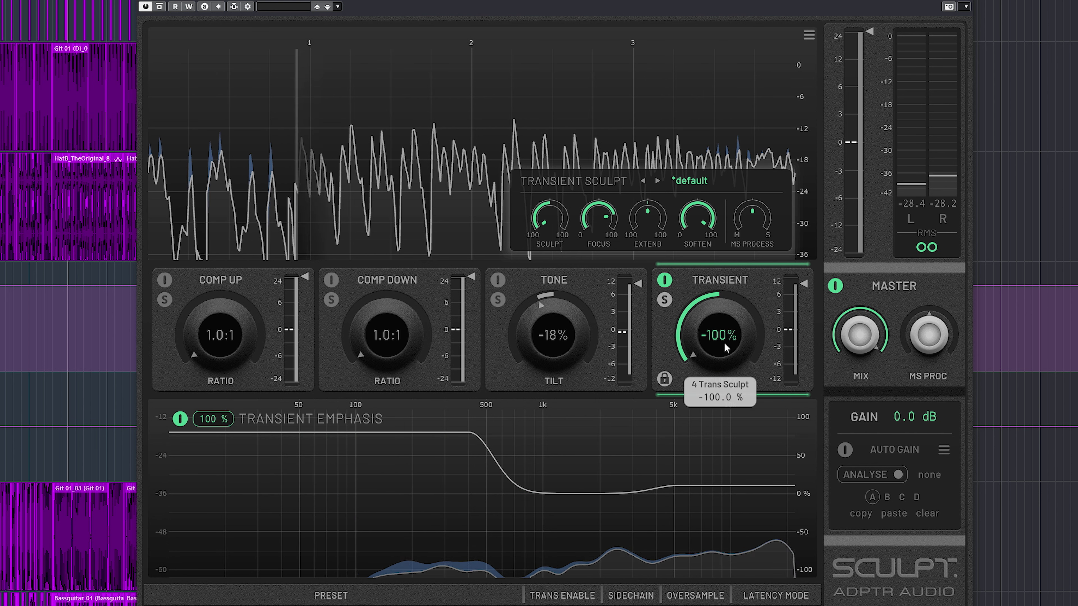
drag(664, 492, 651, 585)
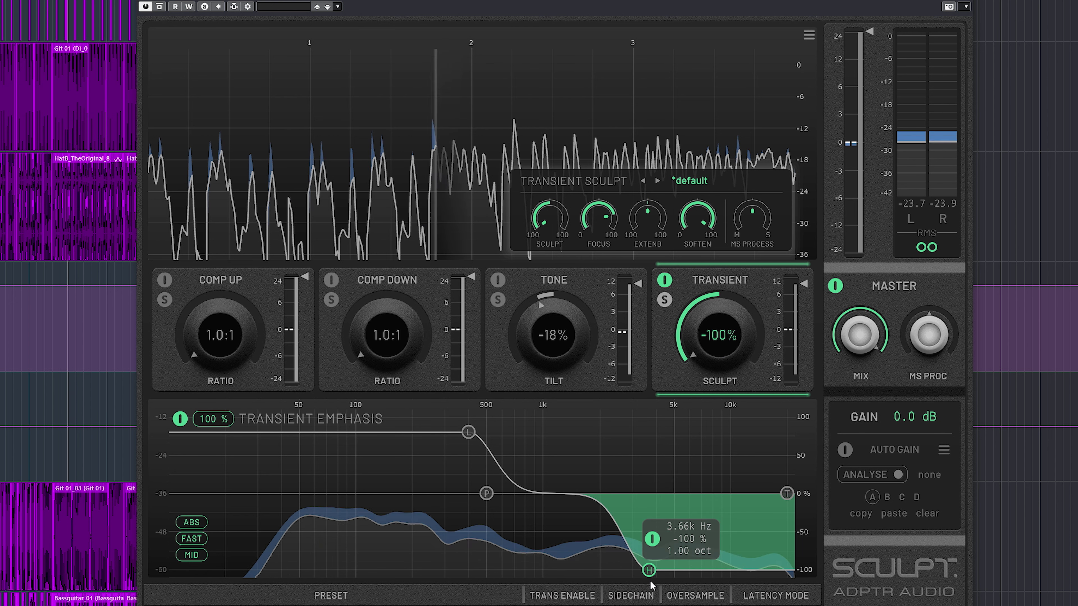
- Return the high transient emphasis band to 0%, lower the low band to about 30%, and set Sculpt to 30.7%
drag(651, 587, 649, 493)
drag(713, 355, 724, 285)
drag(483, 433, 466, 471)
drag(692, 344, 702, 303)
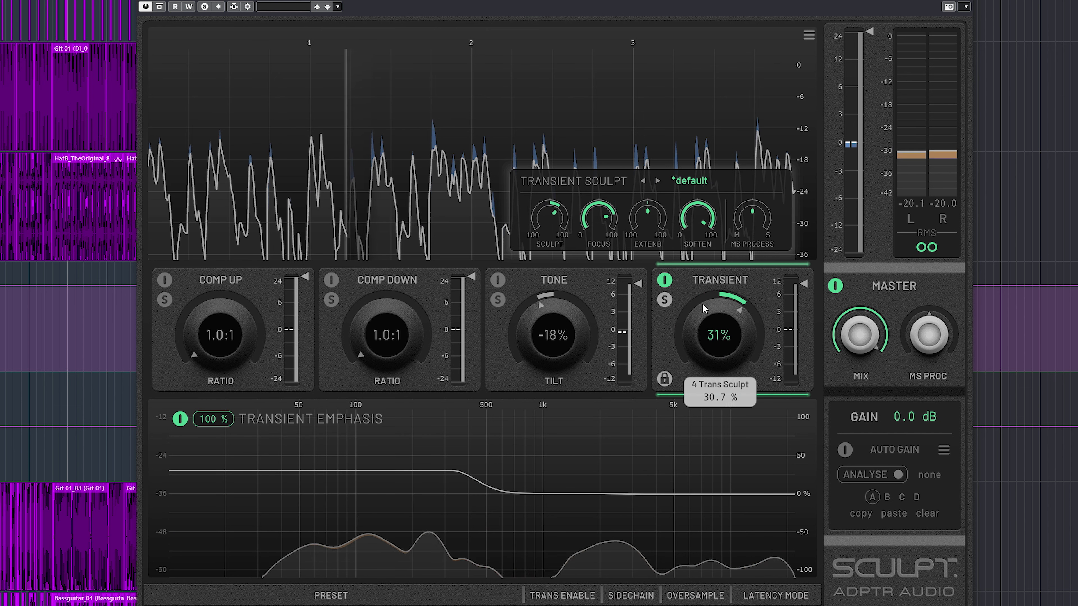
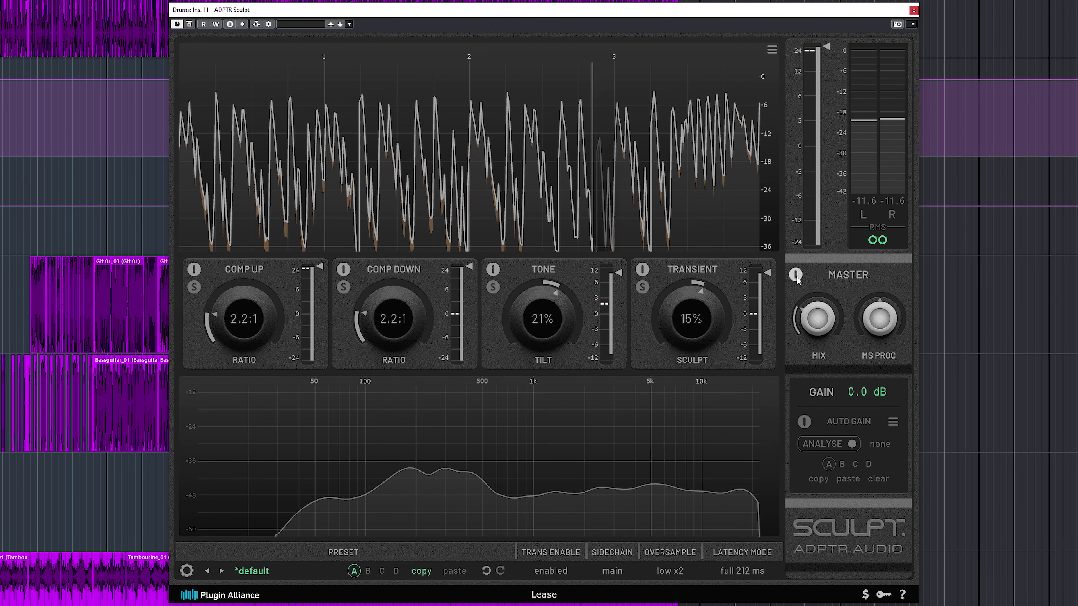
- Switch the master processing back on for the drums and open the plugin settings
click(795, 275)
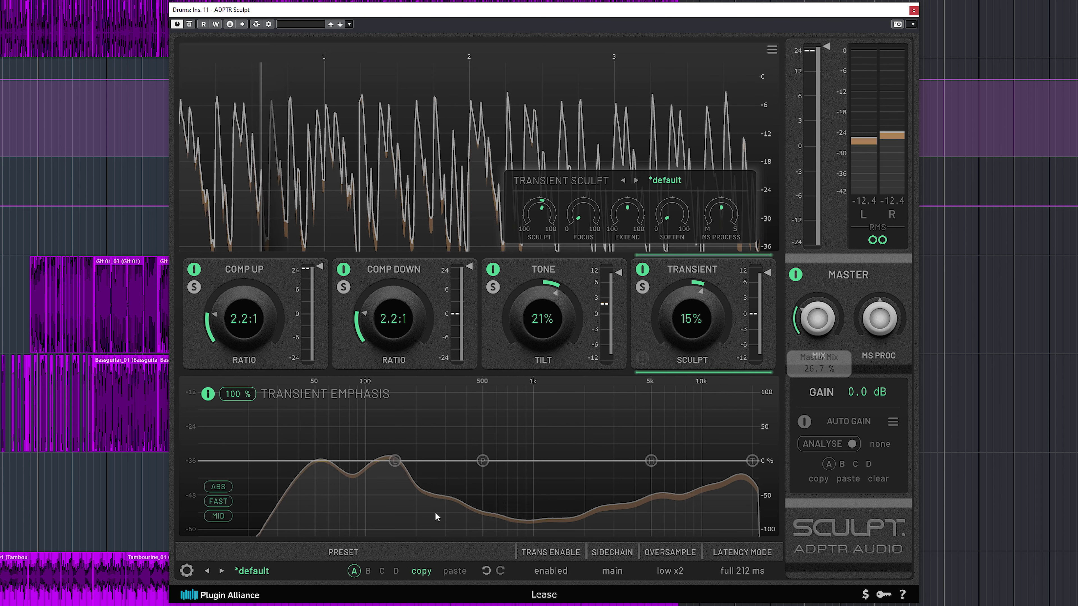
click(186, 571)
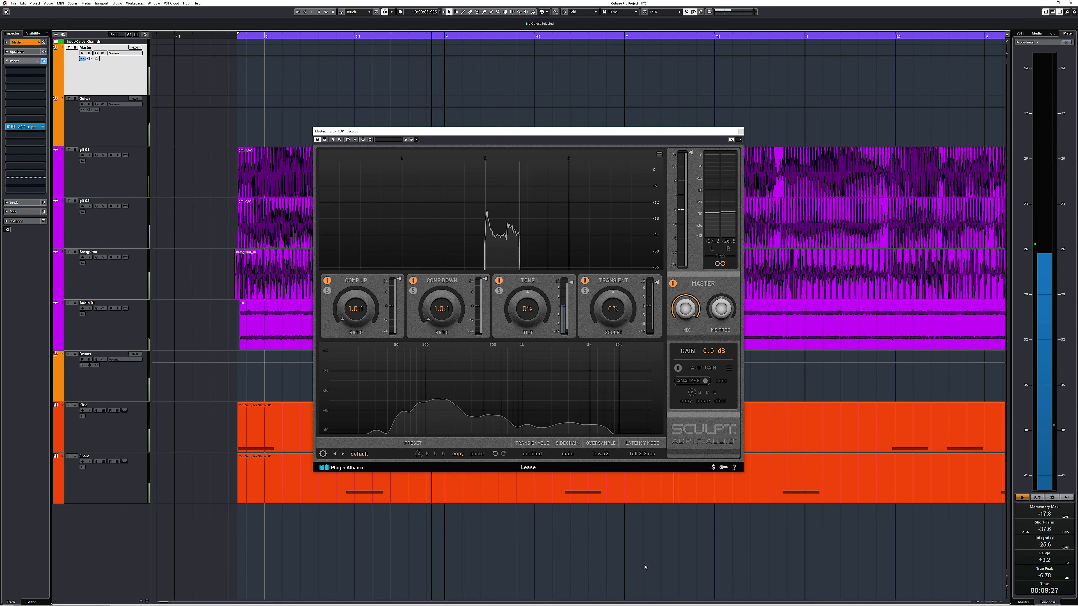
- Enable Auto Gain and record a 6-second analysis of the mix into slot A
click(678, 368)
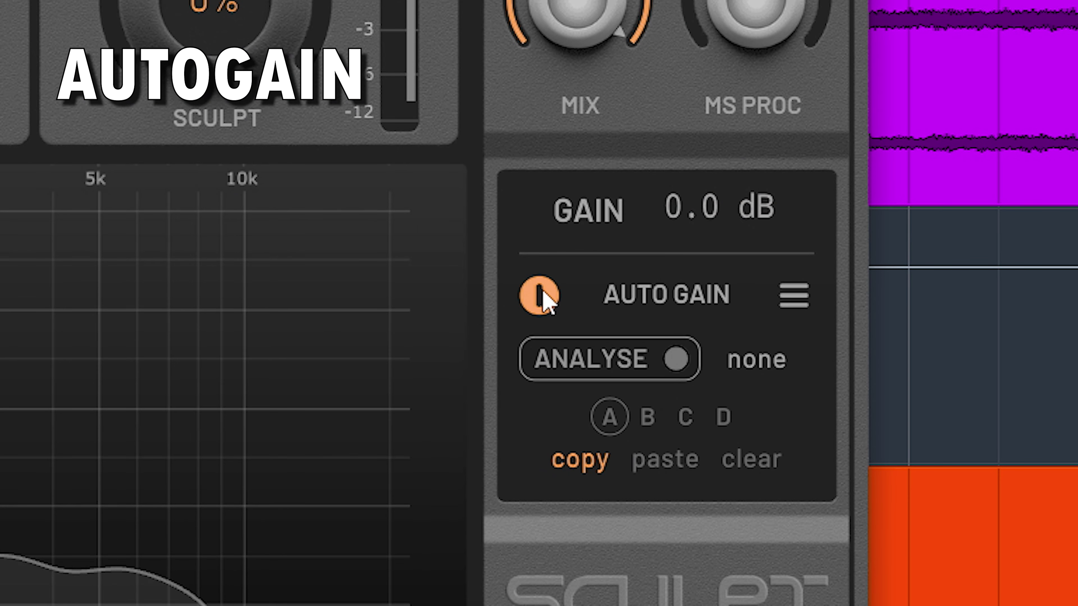
click(630, 367)
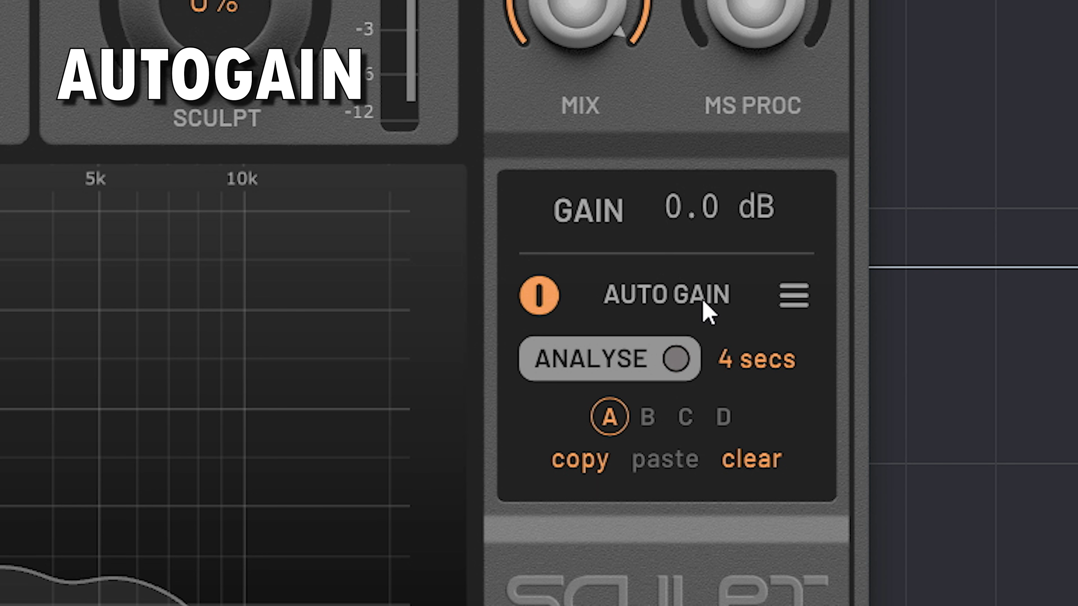
click(645, 365)
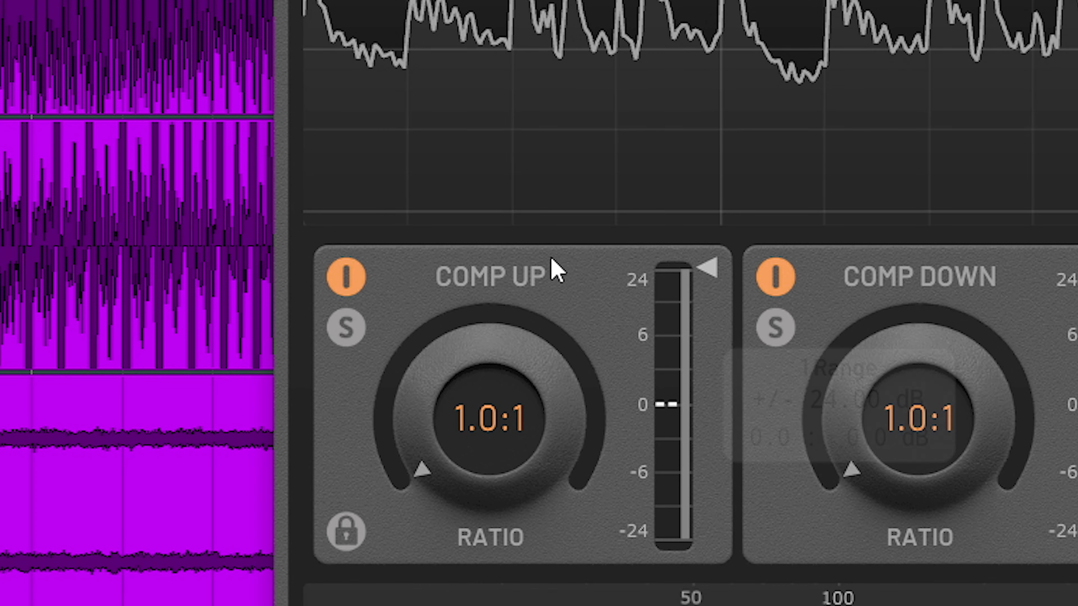
- Raise the Comp Up ratio to 1.92:1 and restrict its range to about ±2 dB
click(500, 342)
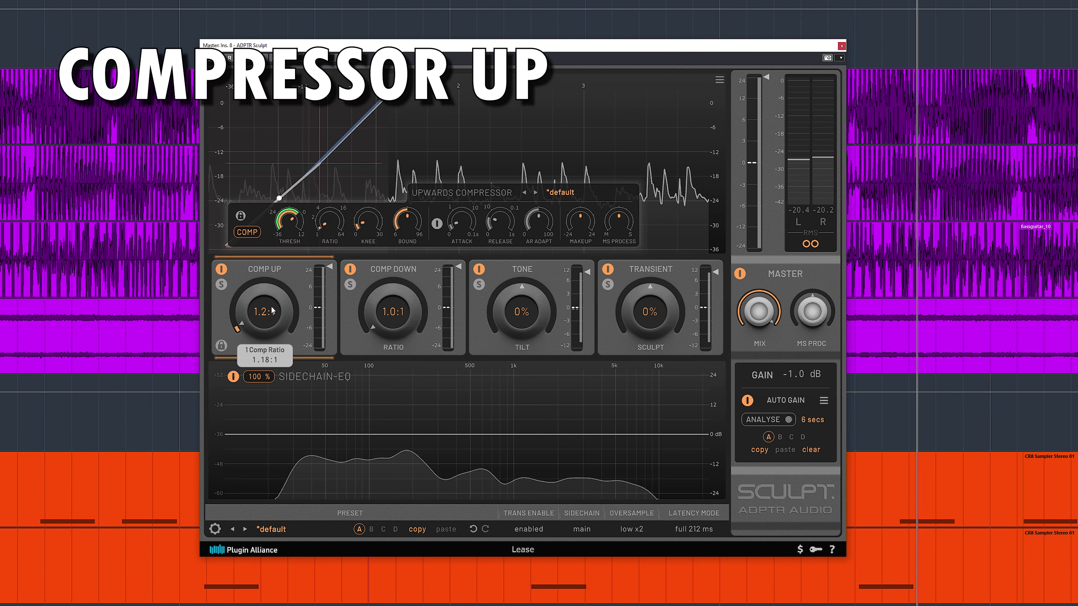
drag(509, 429, 521, 371)
drag(273, 298, 274, 296)
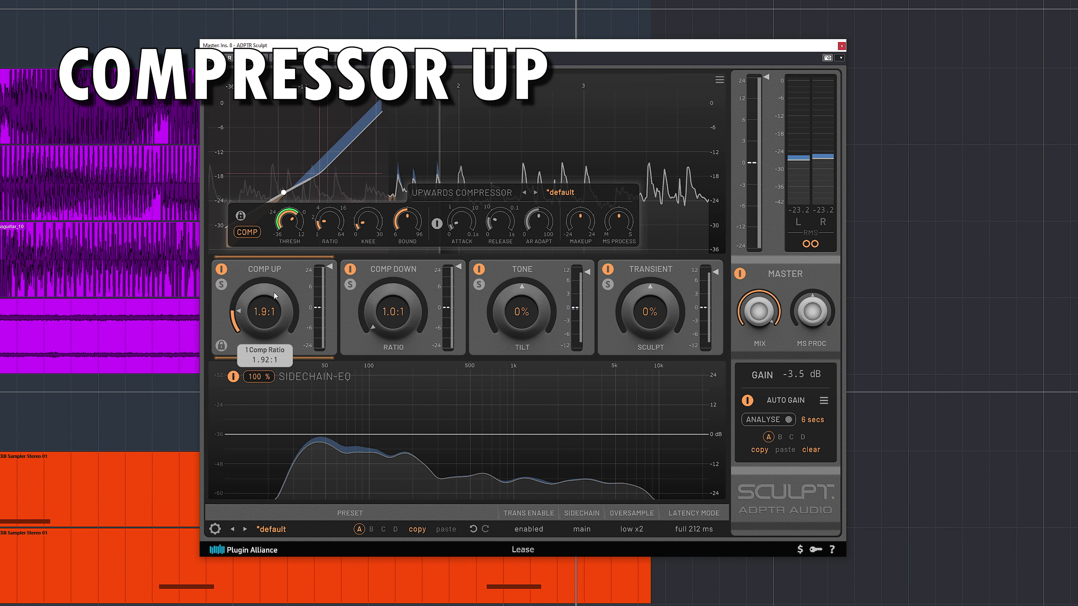
drag(329, 267, 326, 300)
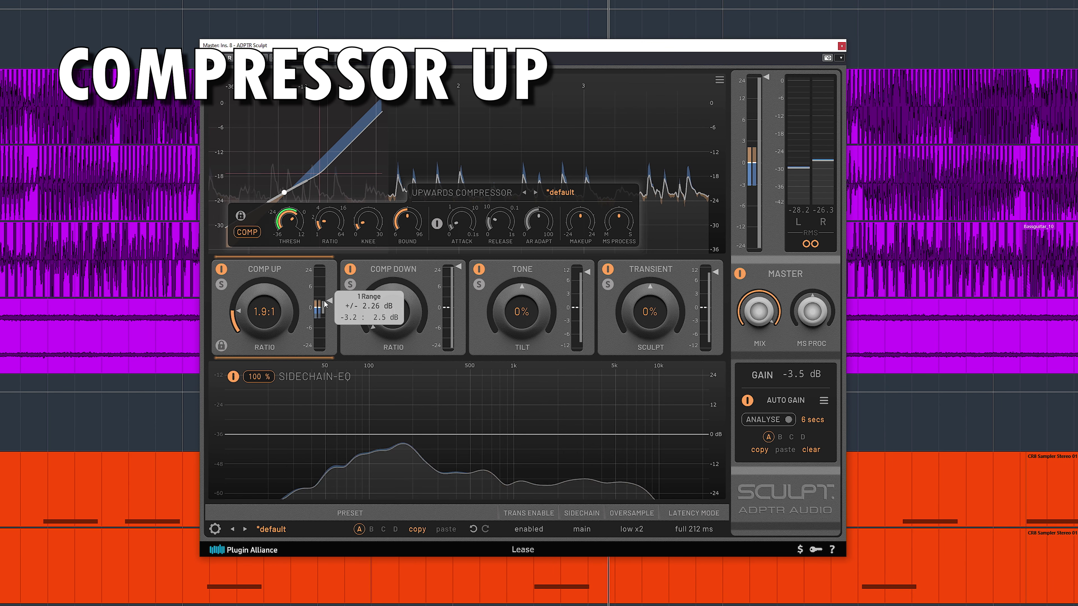
drag(325, 305, 325, 307)
- Boost the low band of the Comp Up sidechain EQ by about 3 dB near 110 Hz
mouse_move(340, 436)
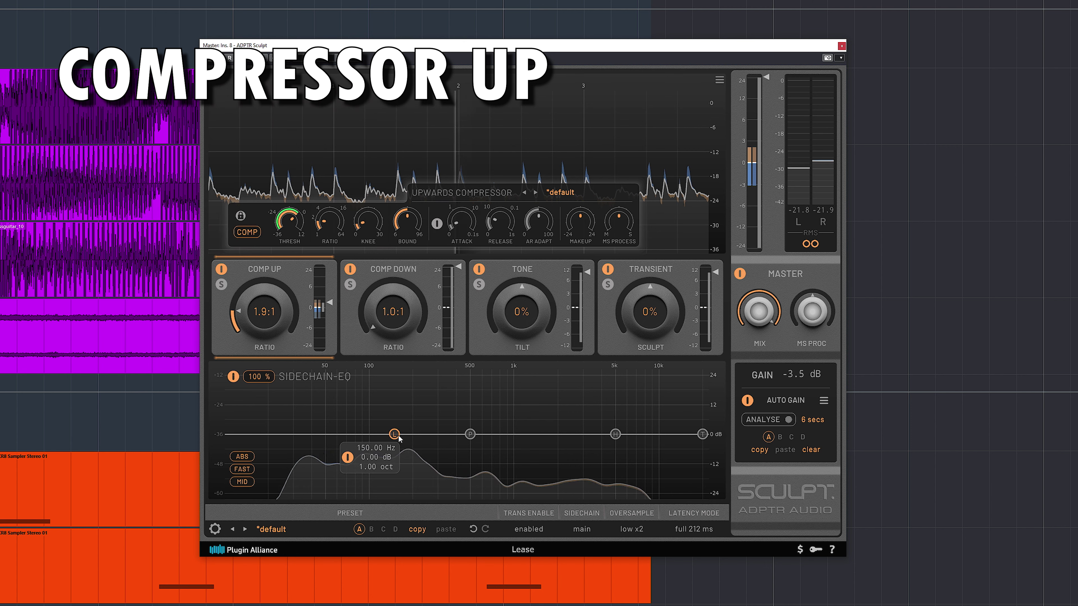
drag(396, 436, 391, 432)
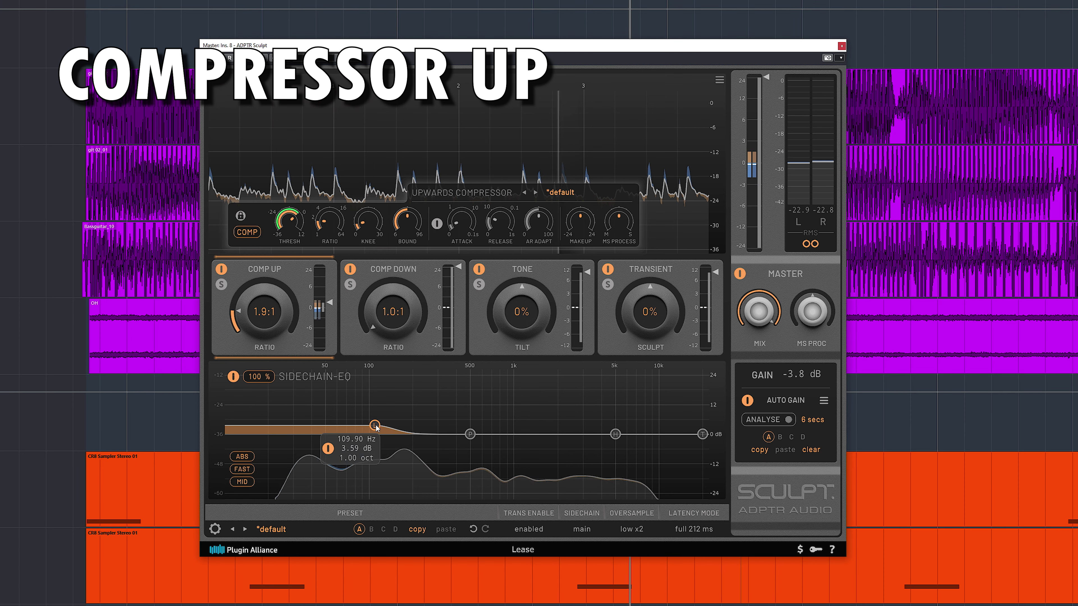
drag(372, 429, 369, 428)
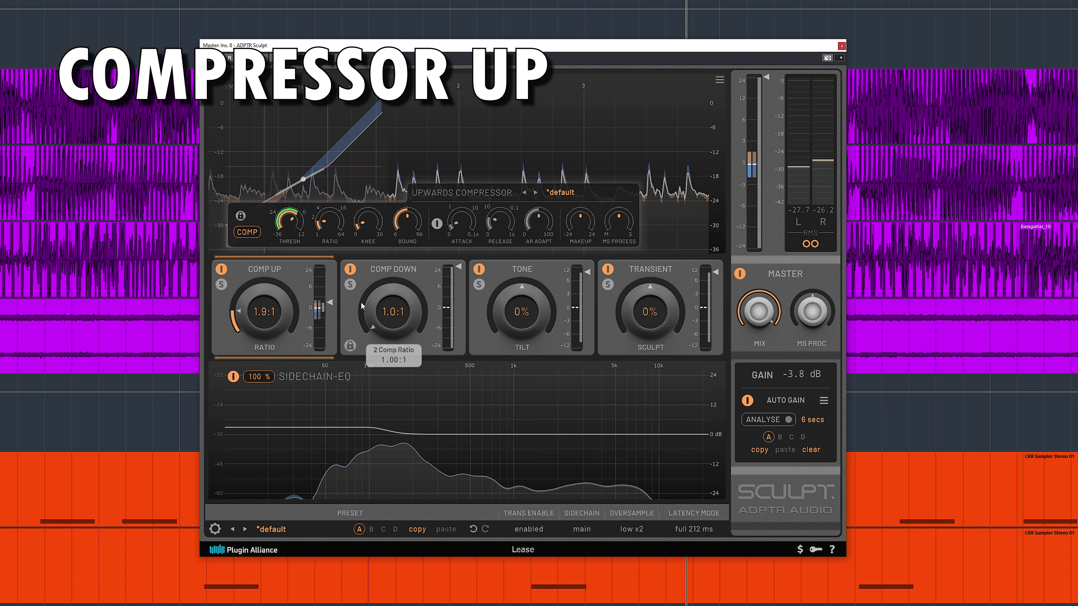
- Turn on Comp Up's attack and release section with AR Adapt at 100, and fine-tune its ratio to 1.9:1
mouse_move(331, 308)
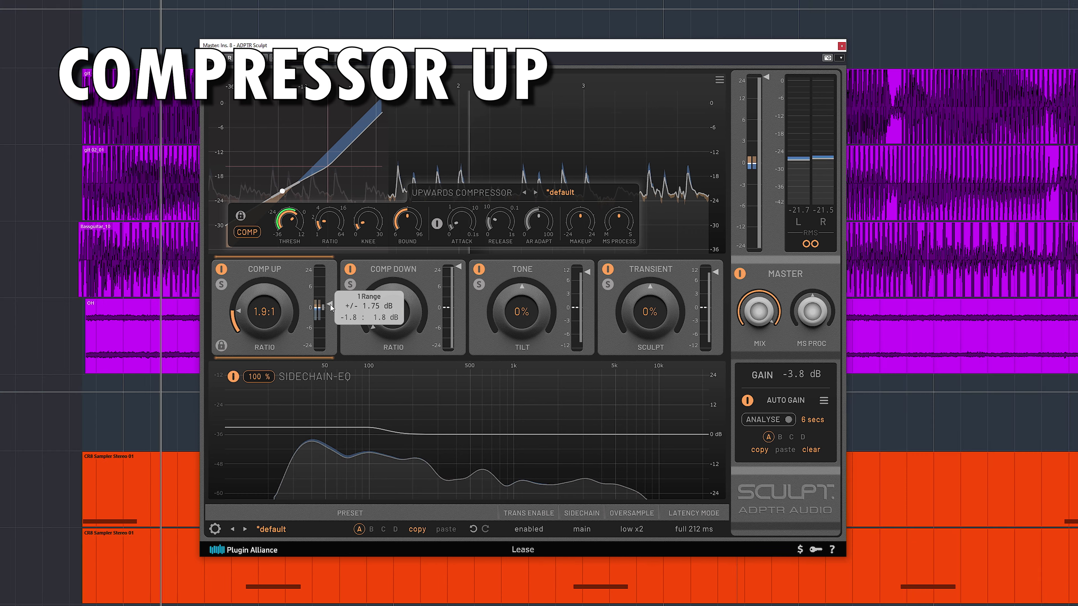
mouse_move(267, 325)
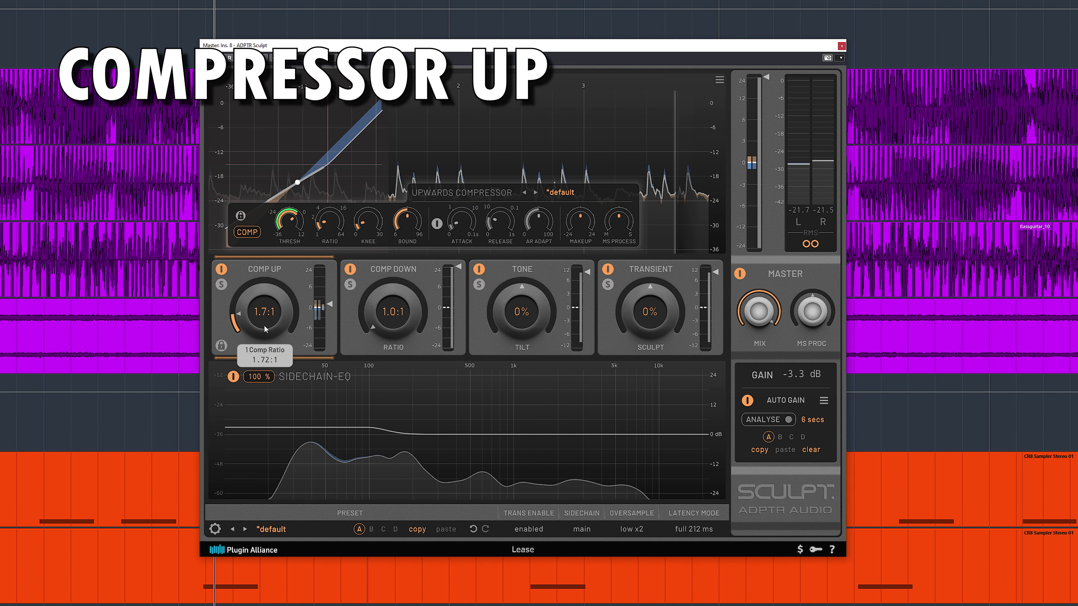
scroll(265, 329, up, 1)
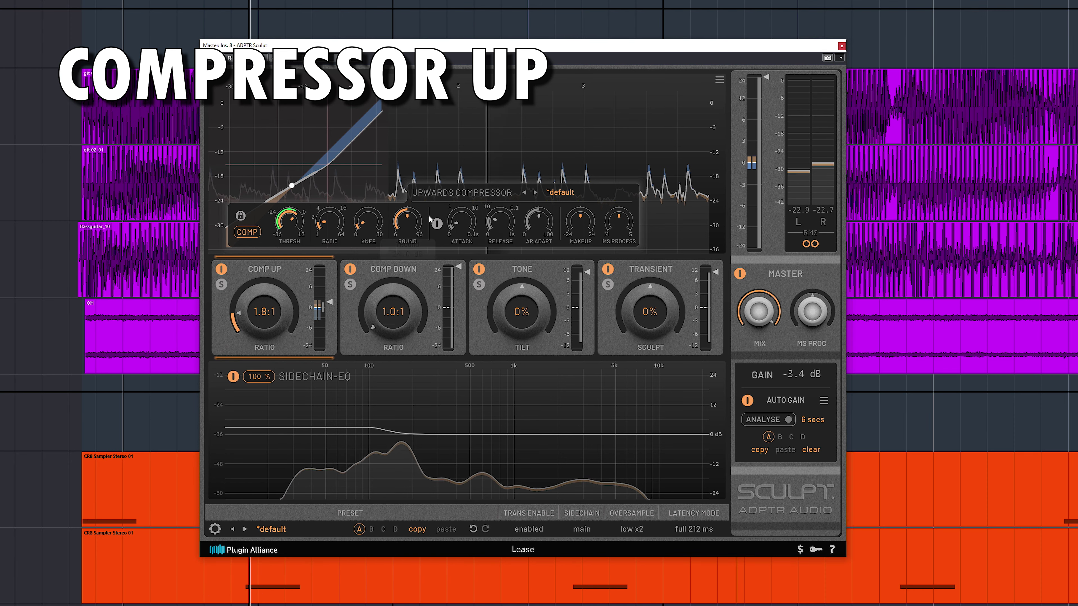
drag(529, 241, 569, 141)
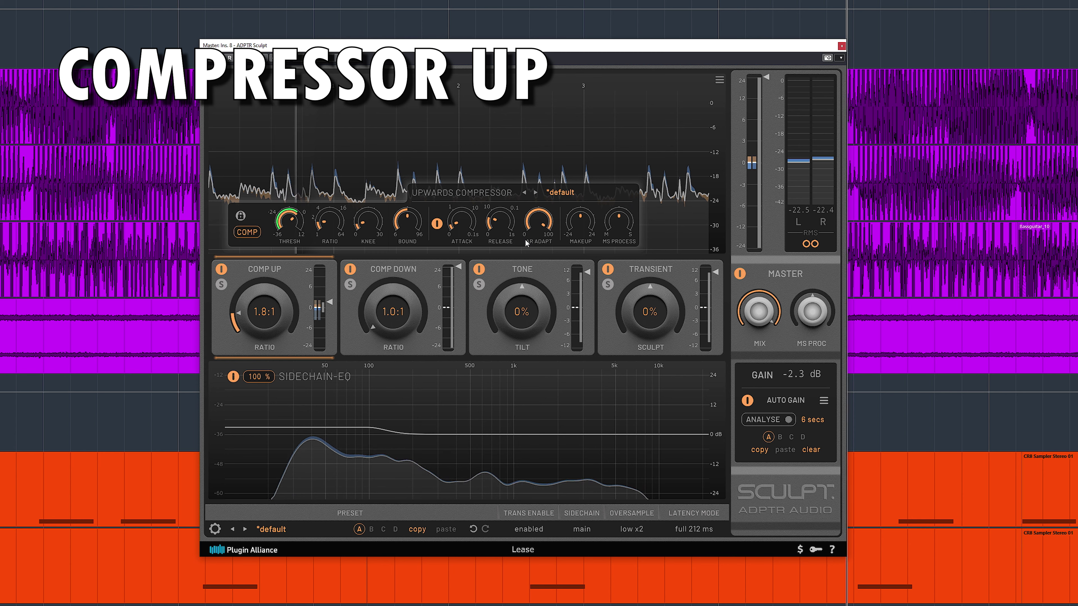
drag(267, 314, 267, 313)
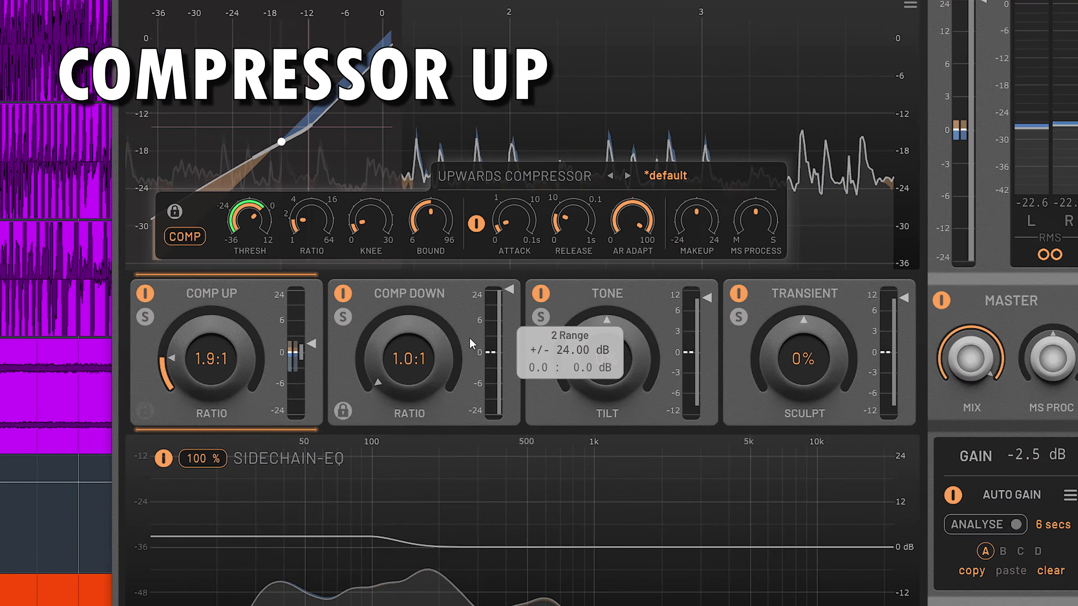
- Open the Comp Down module and lower its threshold to about -7.64 dB
click(419, 282)
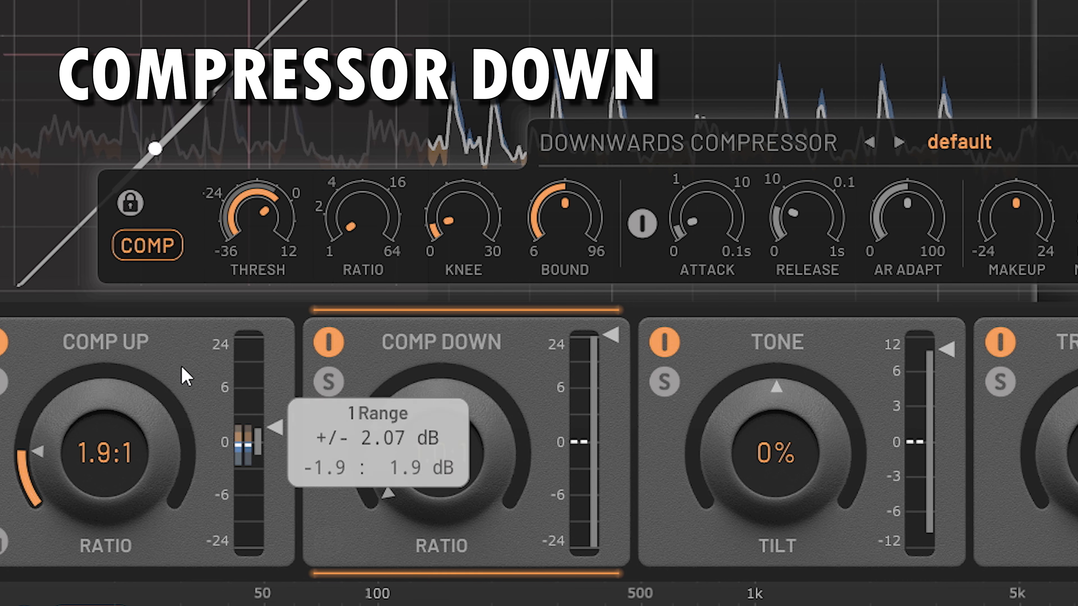
click(168, 373)
drag(202, 241, 181, 217)
click(420, 366)
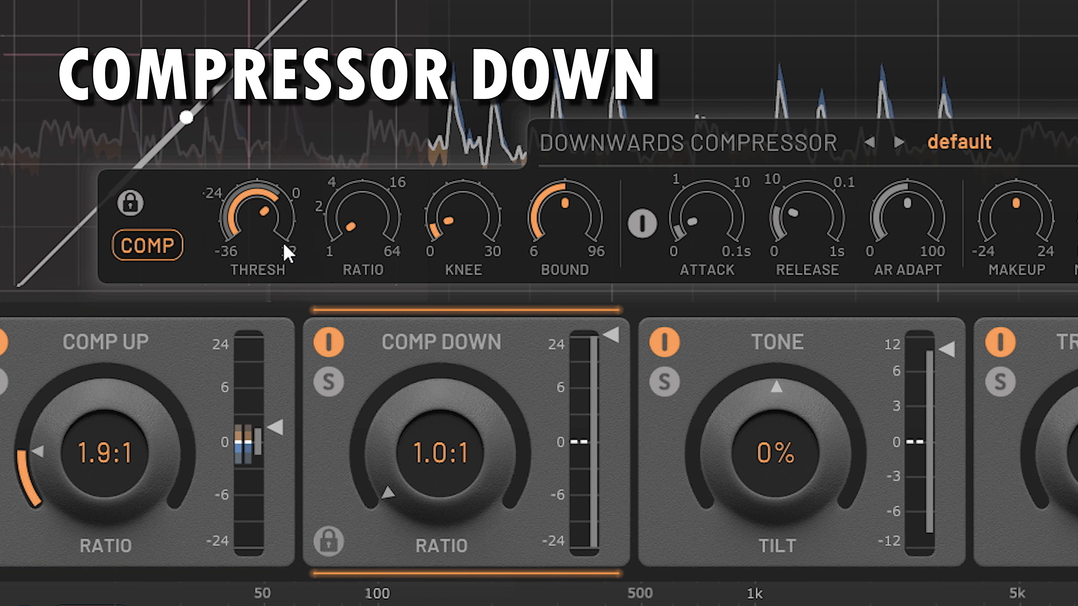
mouse_move(278, 250)
drag(270, 248, 248, 277)
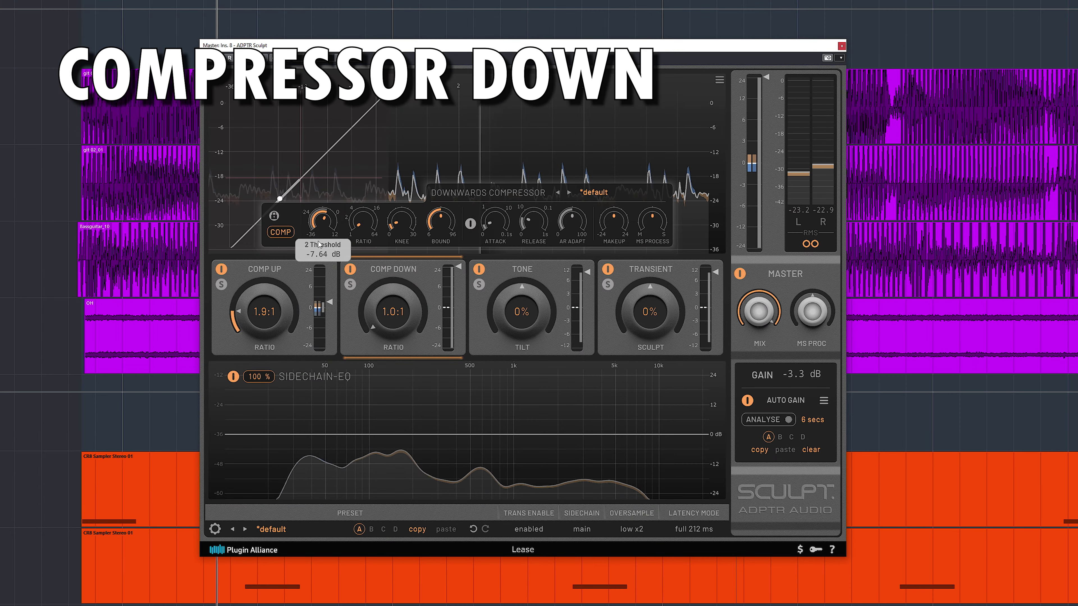
- Raise the Comp Down ratio to 1.39:1 and lower its threshold to about -8.76 dB
drag(393, 313, 393, 309)
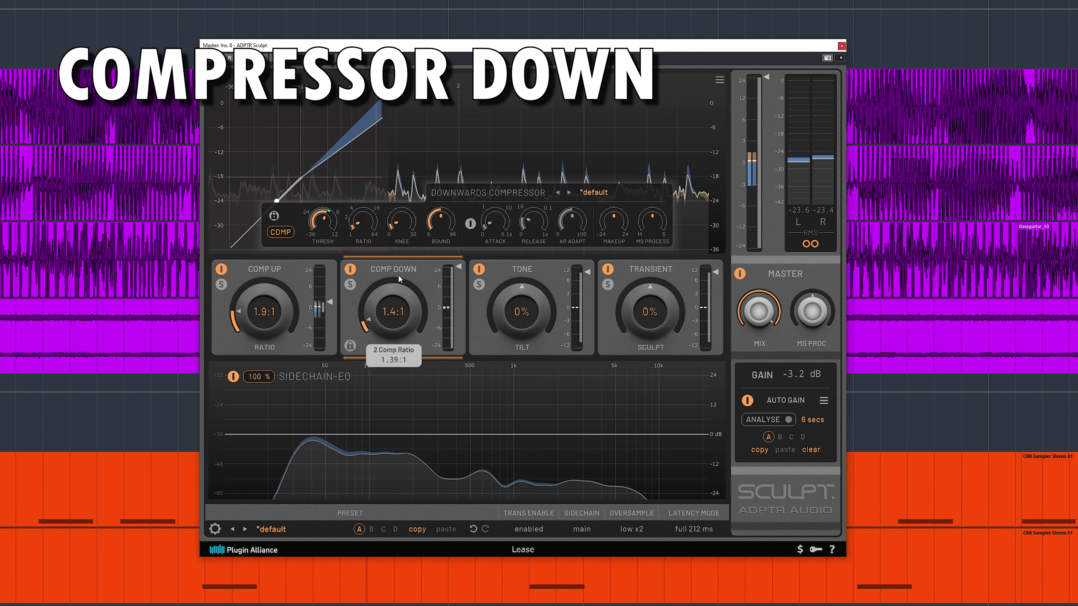
mouse_move(324, 226)
drag(324, 226, 321, 230)
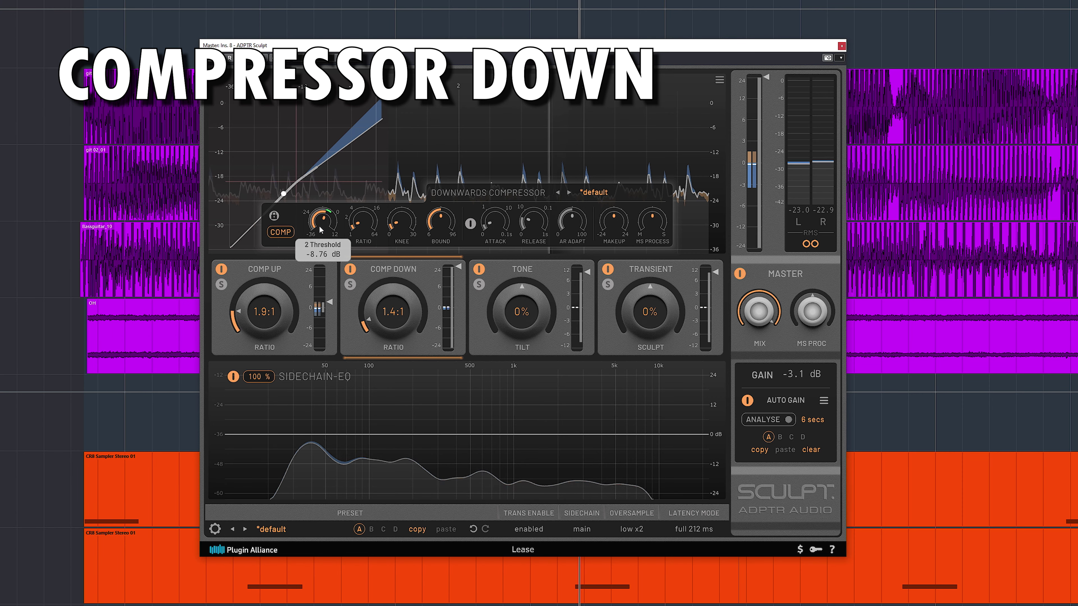
- Set the Comp Down ratio to 1.5:1, adjust its knee and bound, and restrict its range to about ±1.95 dB
mouse_move(390, 308)
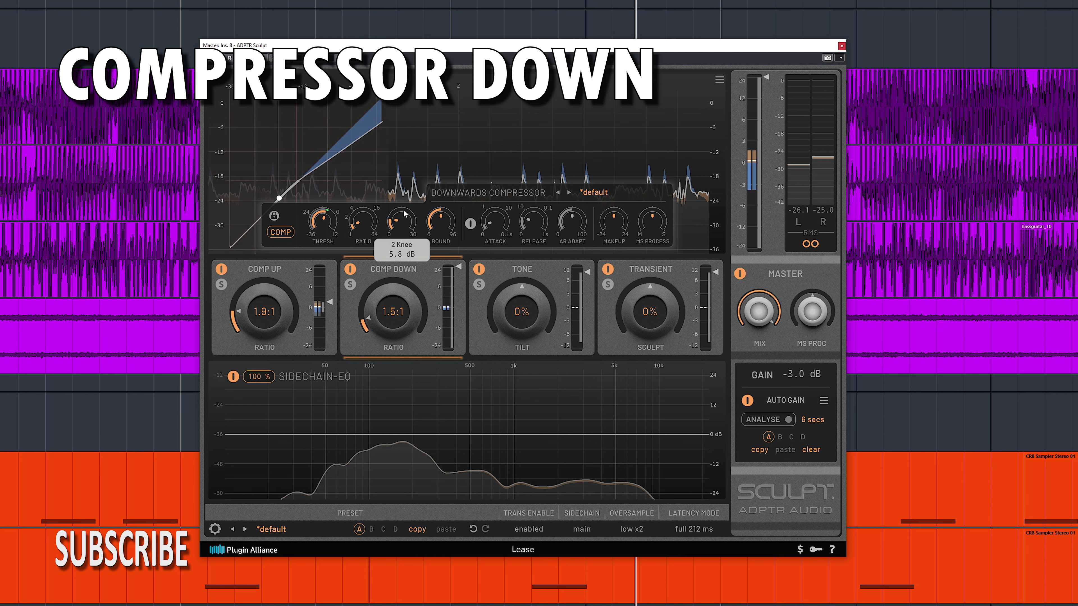
mouse_move(445, 222)
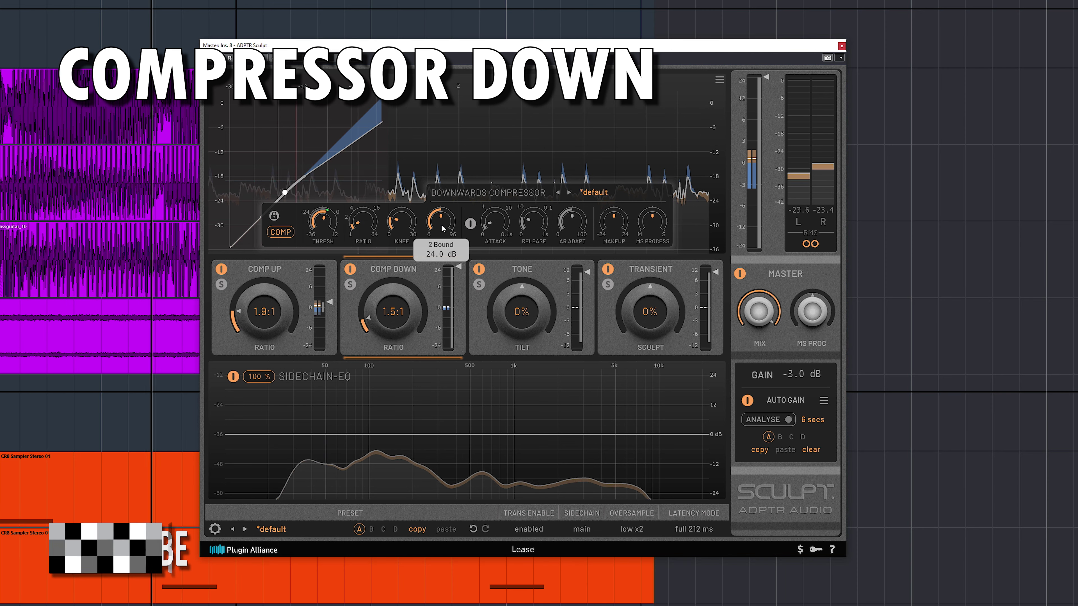
drag(447, 214, 449, 207)
drag(458, 266, 458, 307)
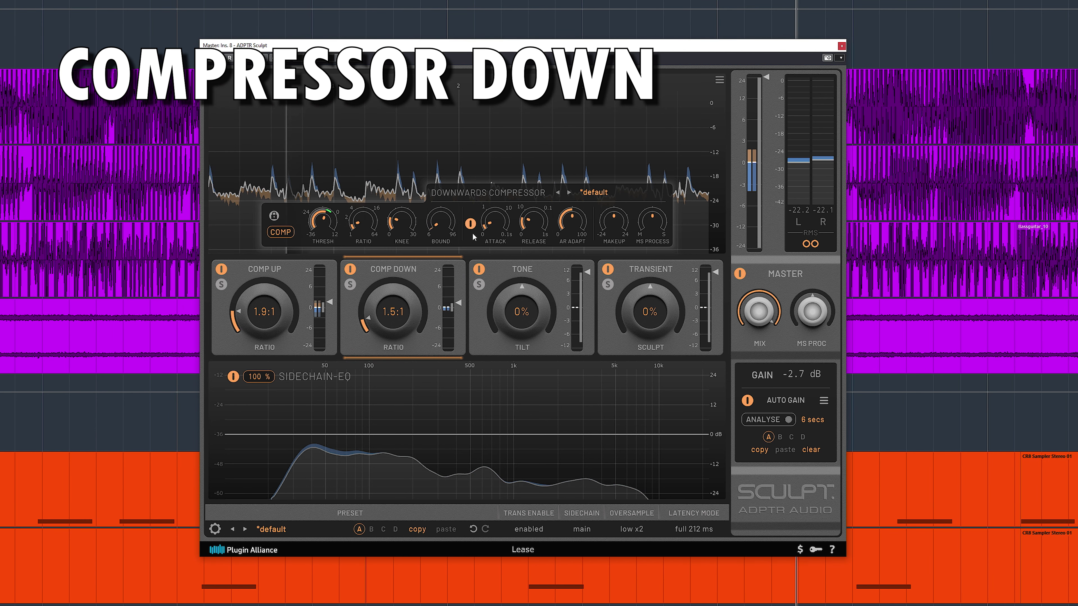
- Raise Comp Down's AR Adapt to 100, set its ratio to 1.32:1, and compare against the bypassed module
drag(571, 221, 547, 240)
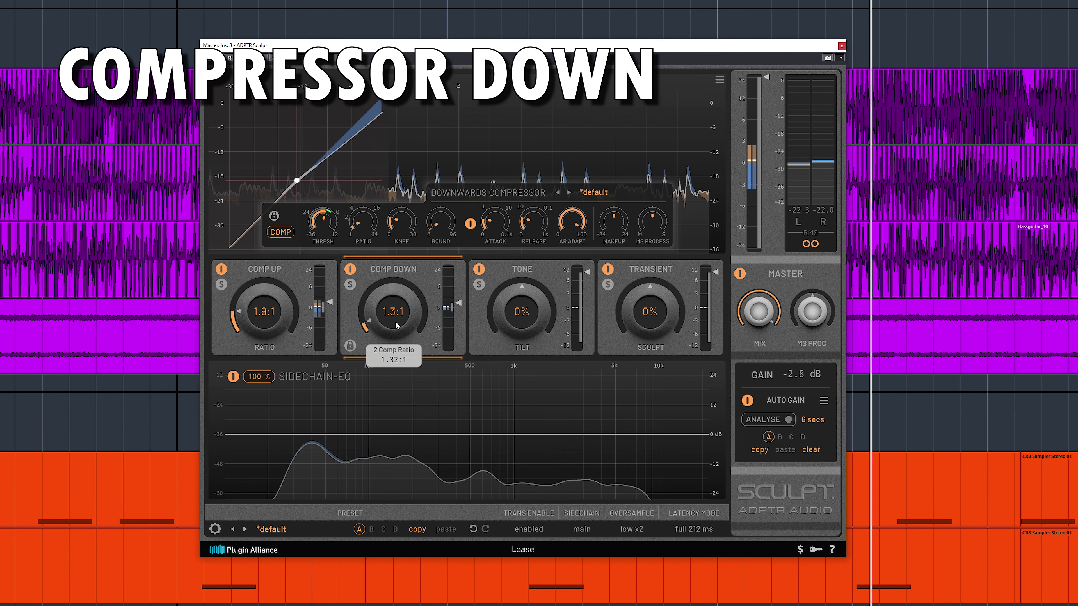
mouse_move(440, 348)
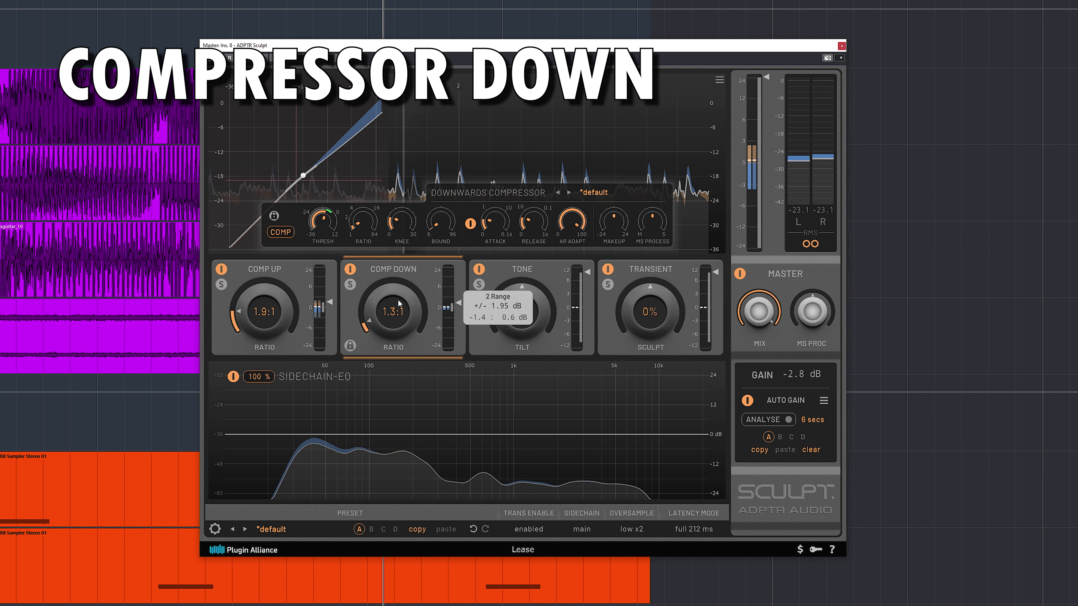
click(351, 270)
click(351, 271)
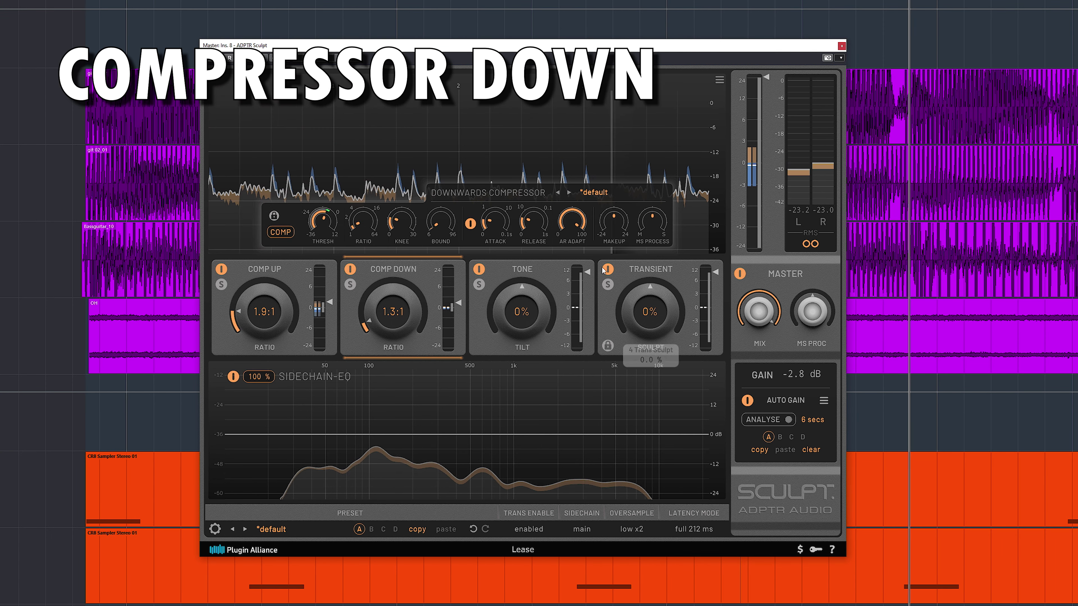
- Place the Tone module's peak band at 2.78 kHz with 27% boost and widen it to 3.10 octaves
click(554, 272)
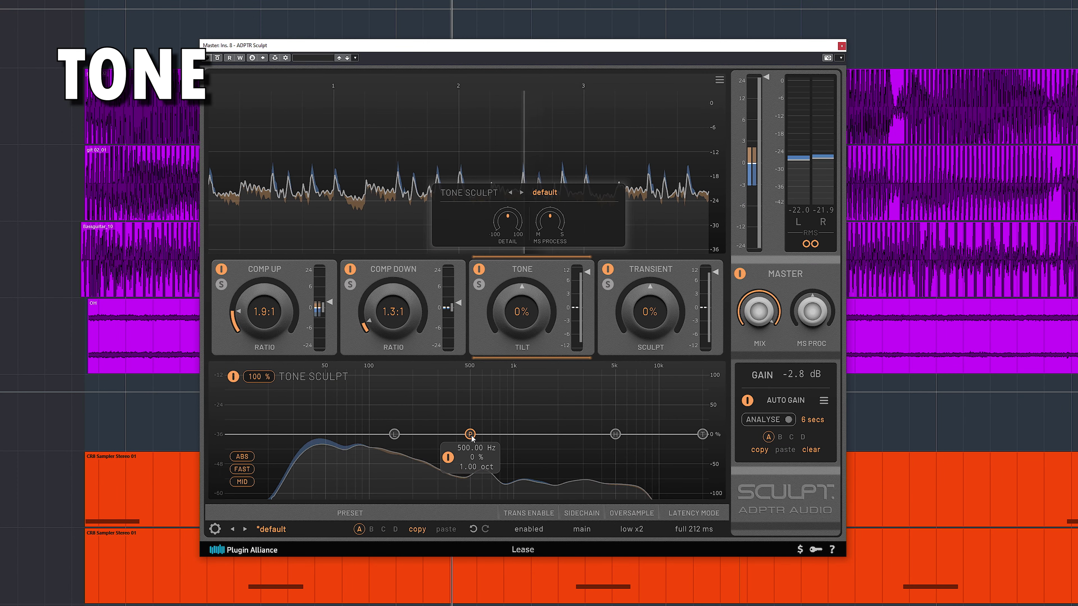
mouse_move(470, 437)
mouse_down()
mouse_move(558, 433)
mouse_move(581, 420)
mouse_up()
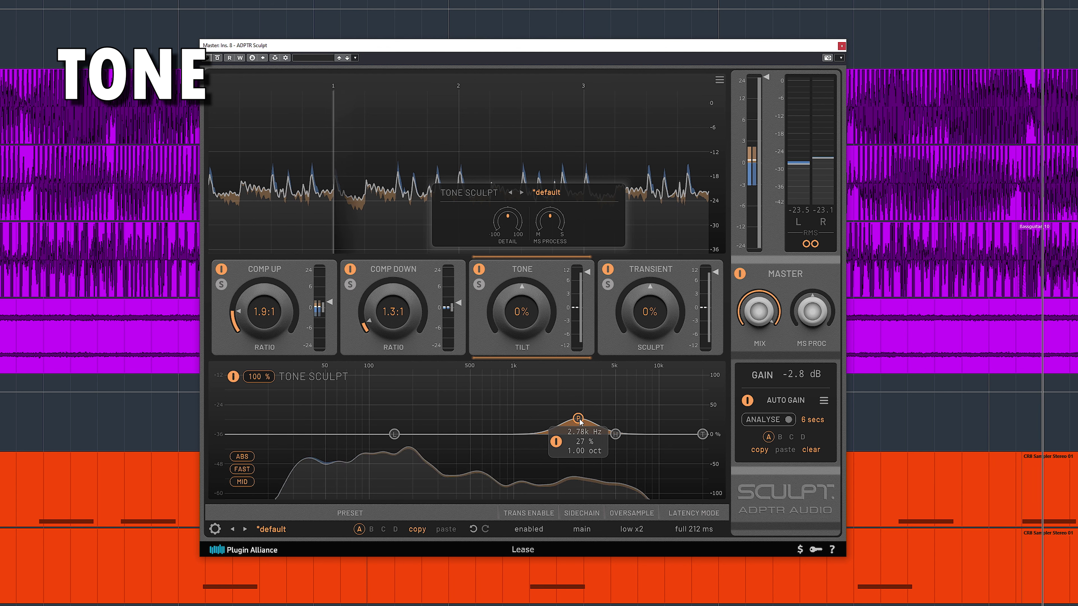
scroll(581, 420, up, 5)
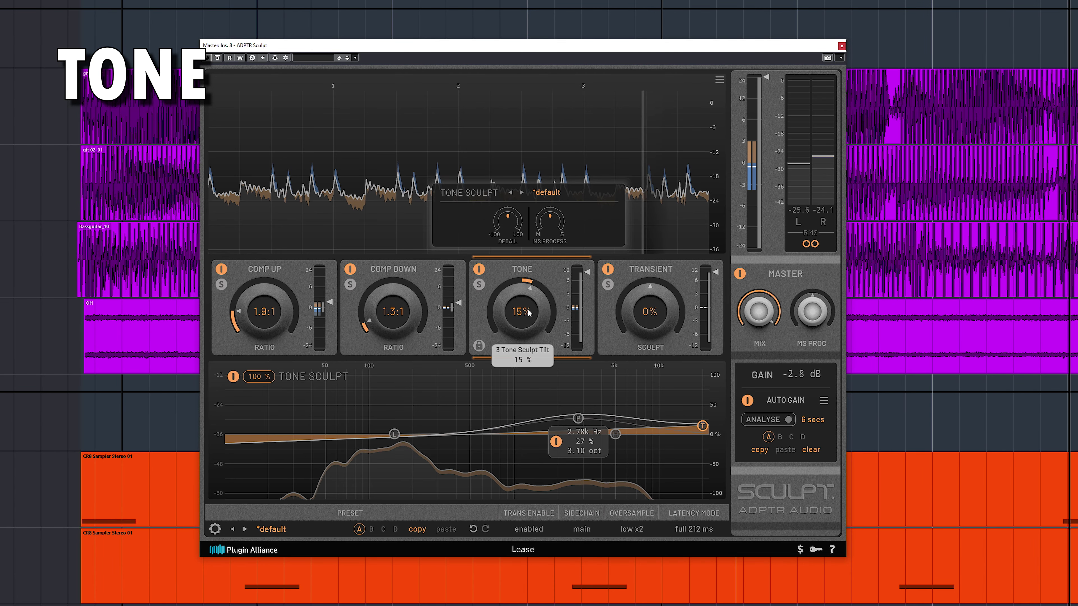
- Bring the Tone tilt back down to 1% and adjust the peak band to 2.87 kHz, 32%
scroll(529, 305, up, 5)
drag(529, 306, 526, 322)
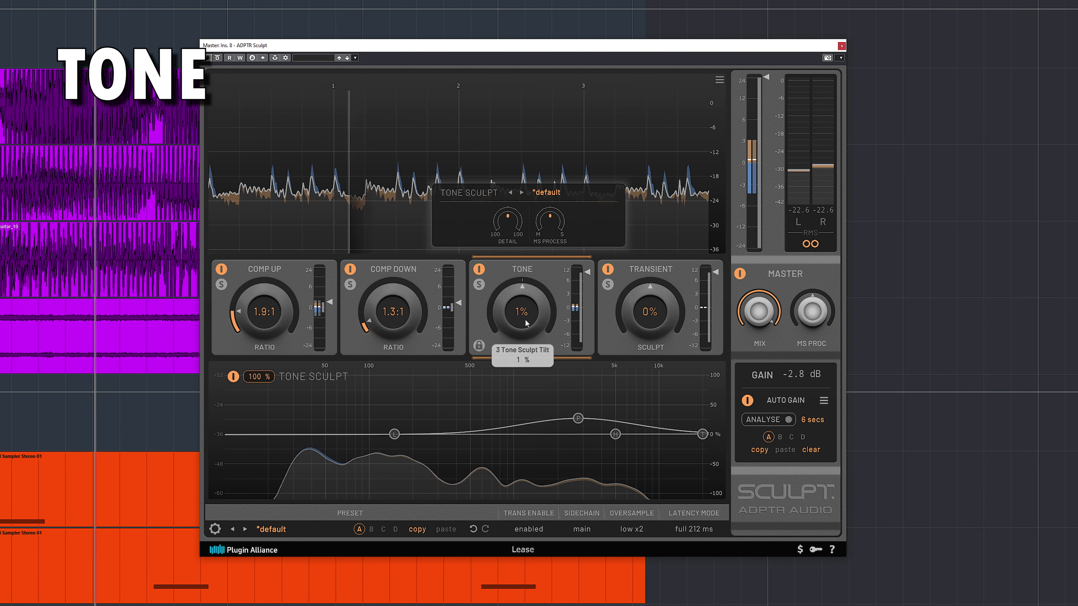
drag(579, 422, 579, 419)
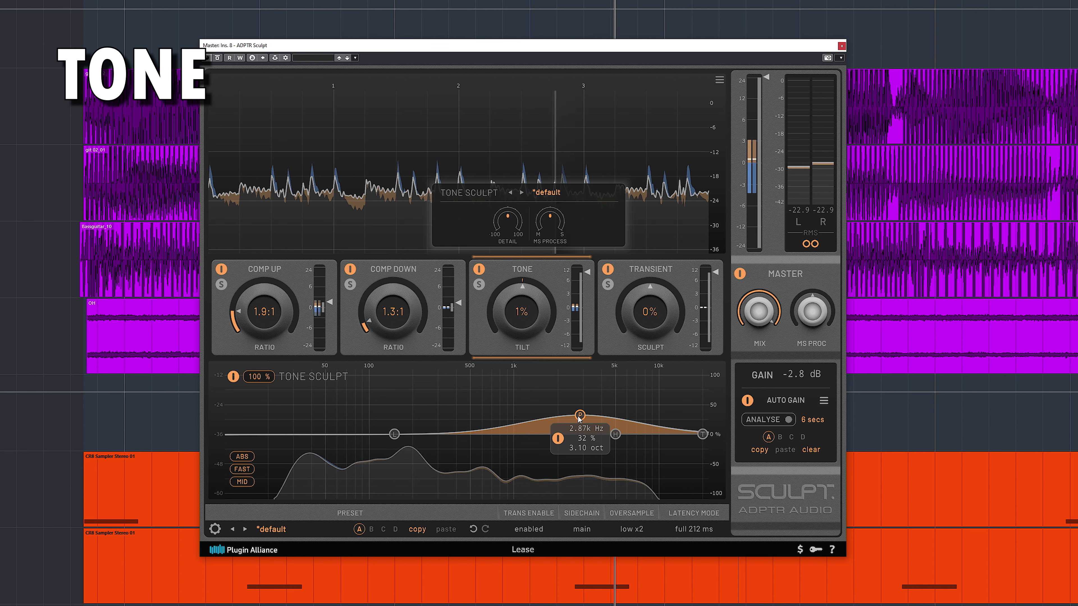
scroll(579, 419, down, 7)
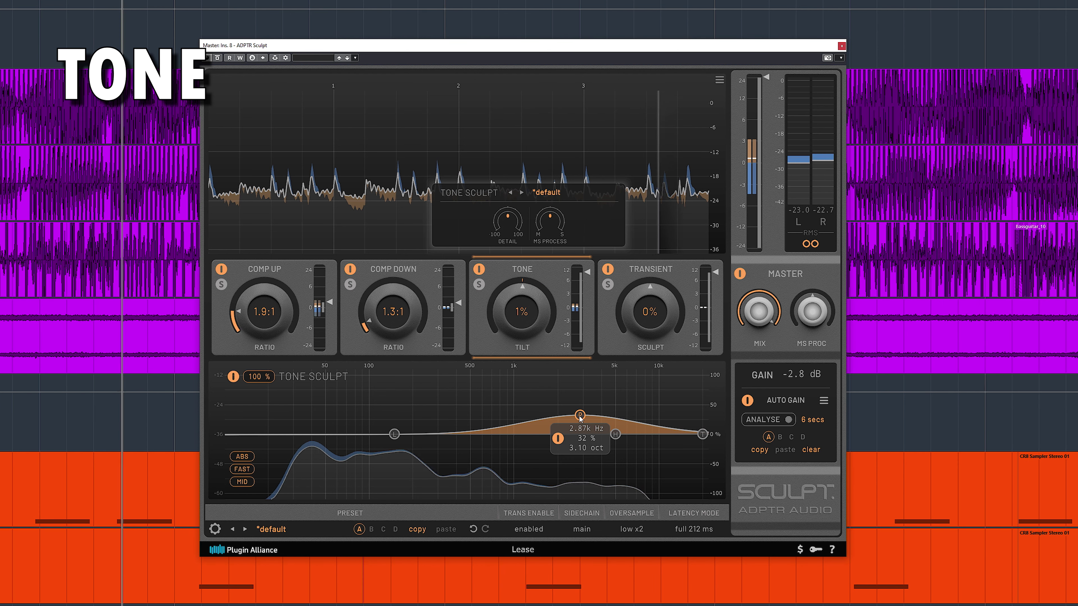
- Refine the Tone peak band to 29% and 2.40 octaves with MS Process at Mid 45% / Side 100%, comparing against the bypassed module
drag(580, 418, 581, 420)
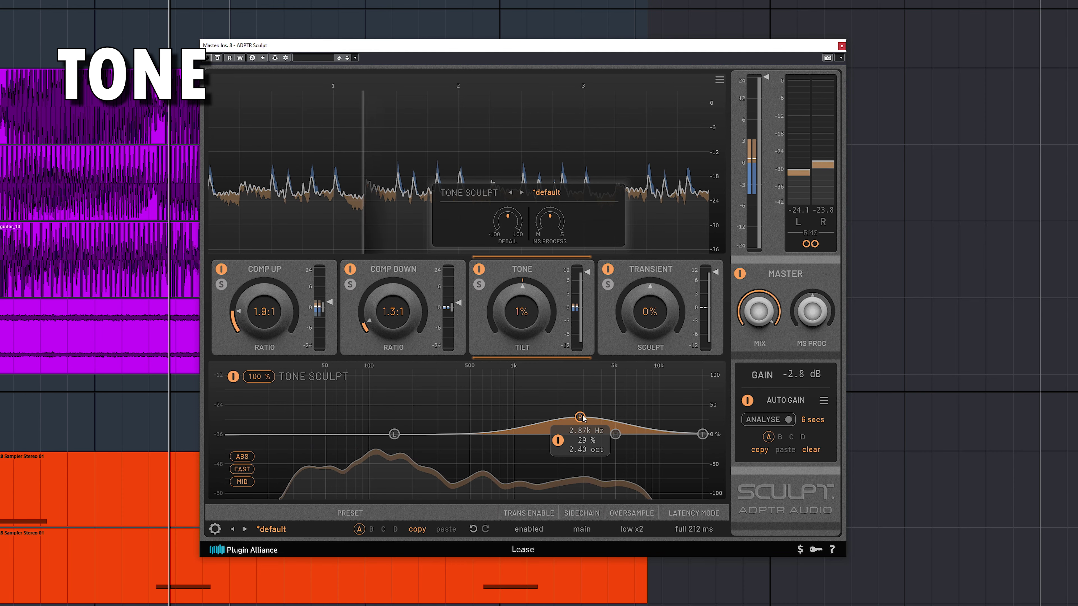
mouse_move(556, 232)
drag(557, 222, 560, 214)
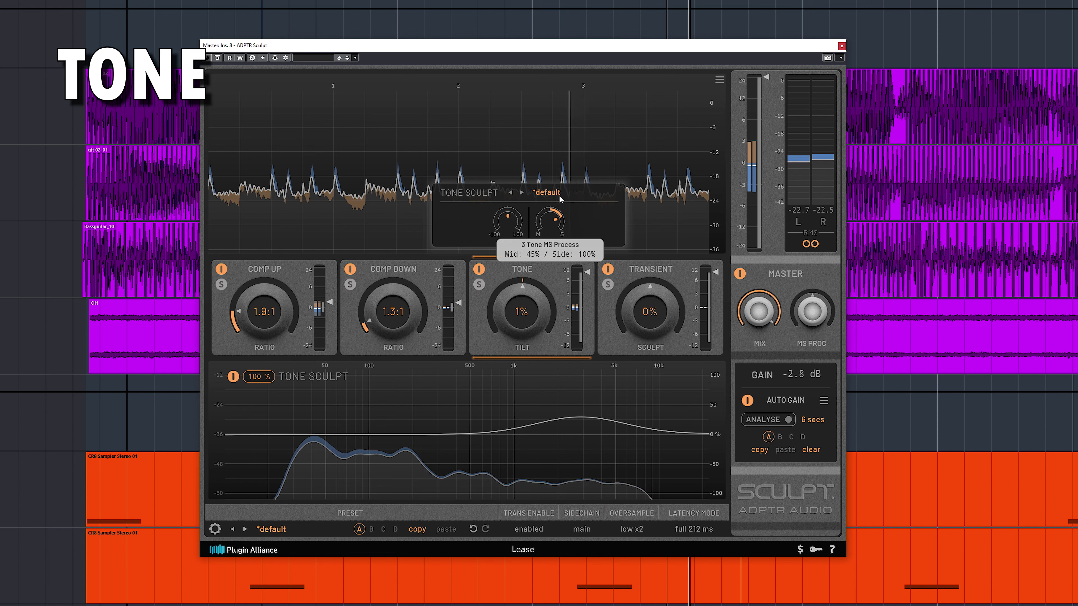
click(479, 269)
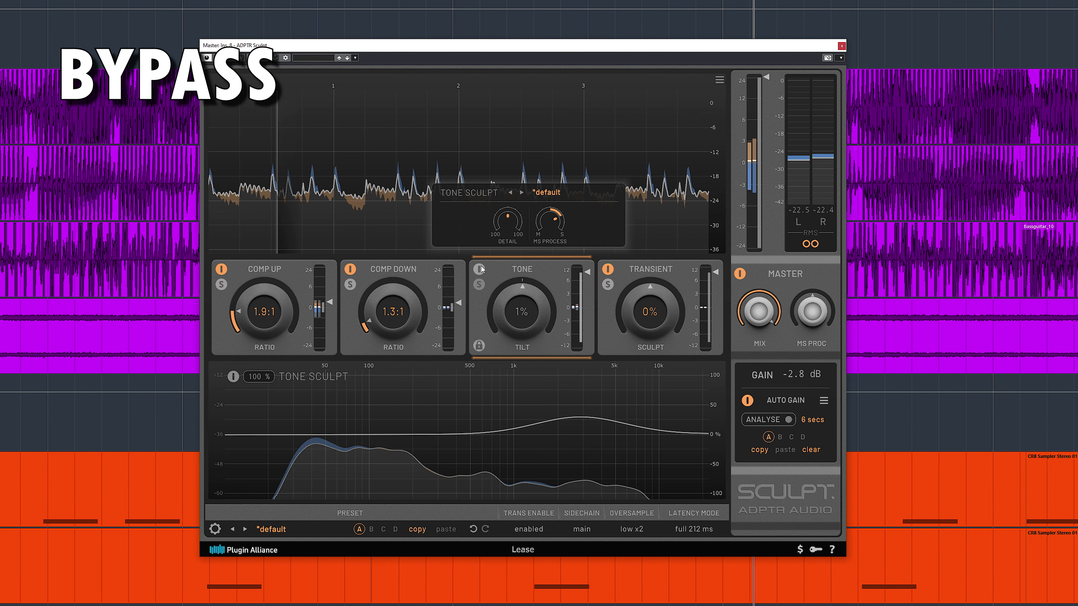
click(481, 267)
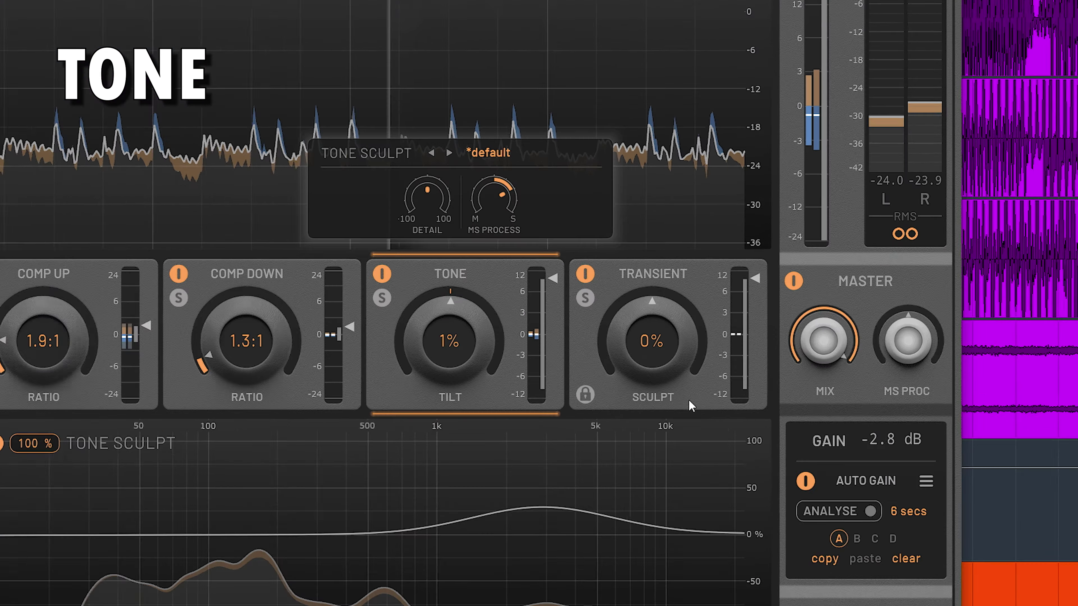
- Shape the Transient module with Sculpt at 21%, Extend at 5.3% and raised Soften, and compare against the bypassed module
click(677, 341)
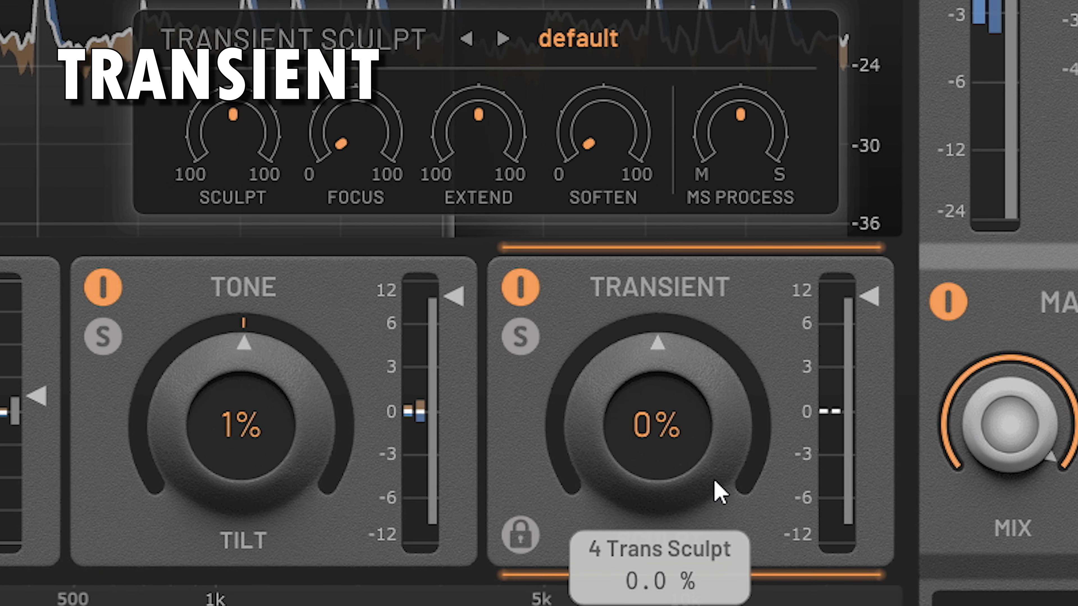
mouse_move(706, 331)
mouse_down()
mouse_move(726, 207)
mouse_move(653, 311)
mouse_up()
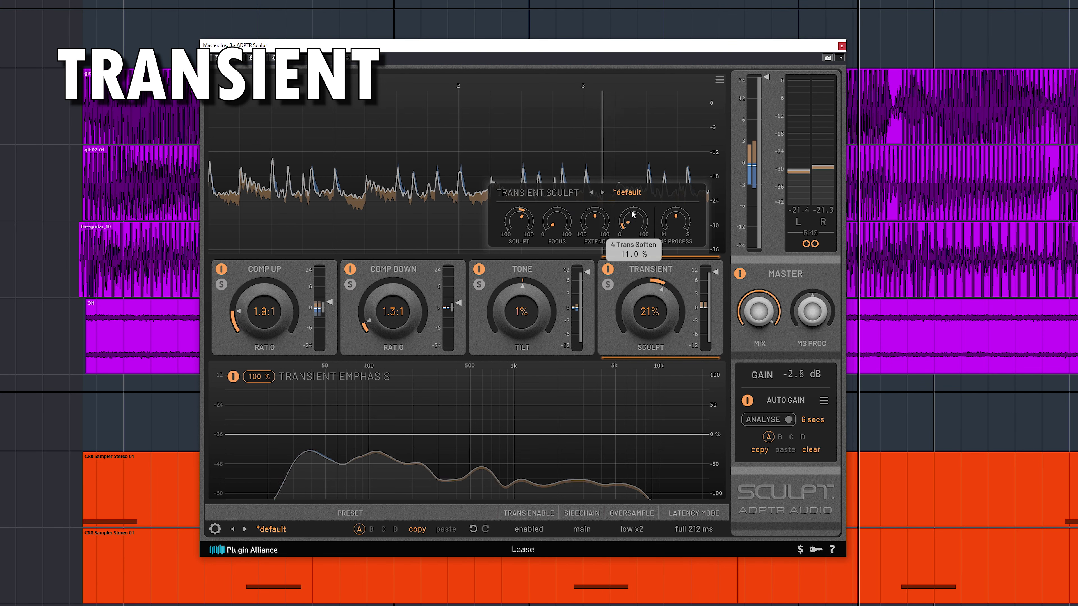
drag(645, 175, 648, 167)
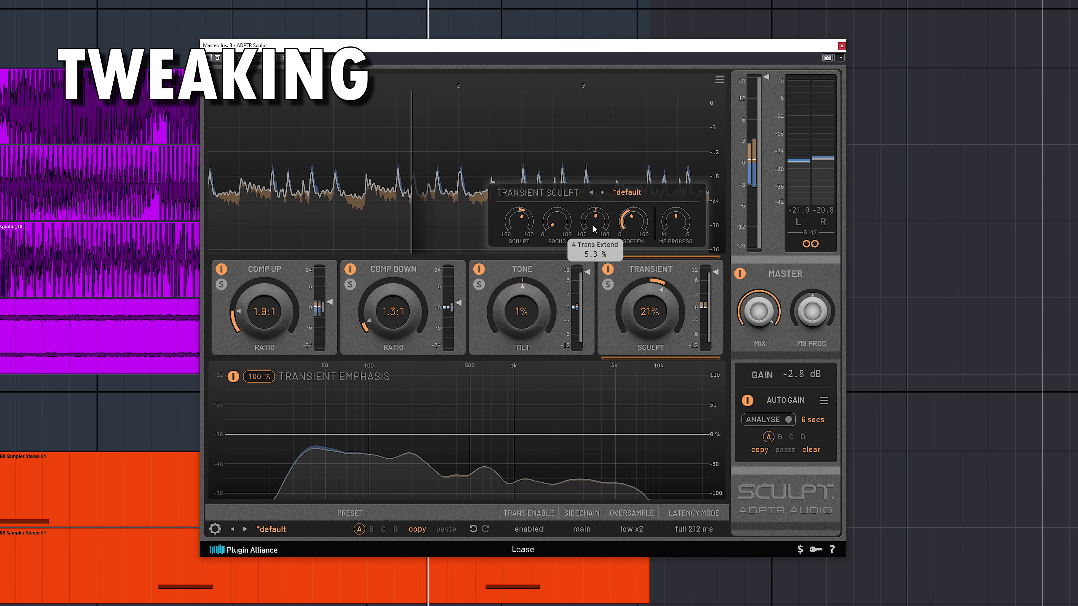
click(608, 269)
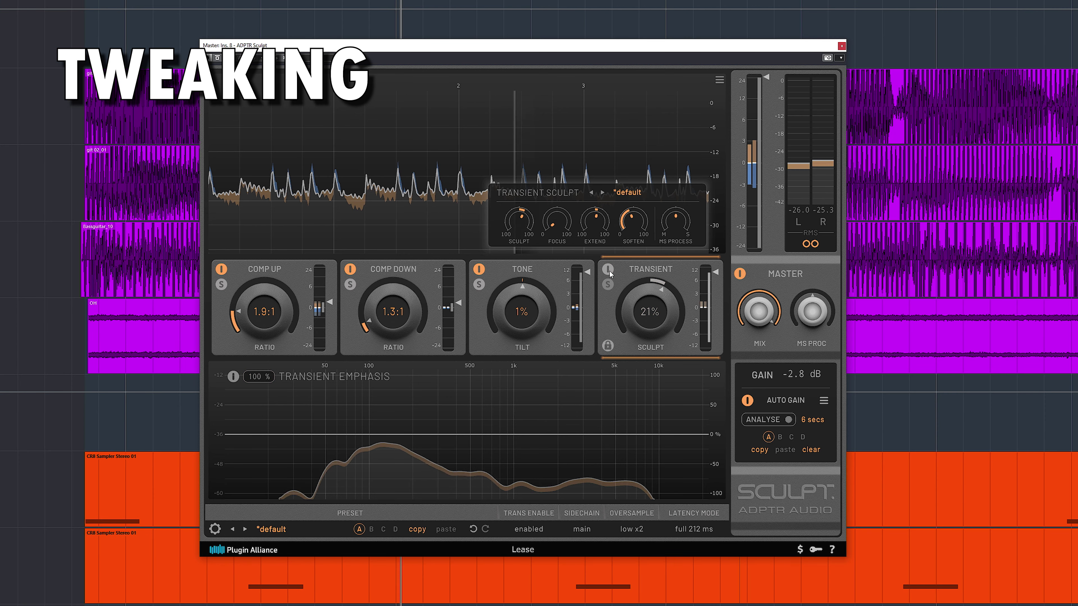
click(609, 270)
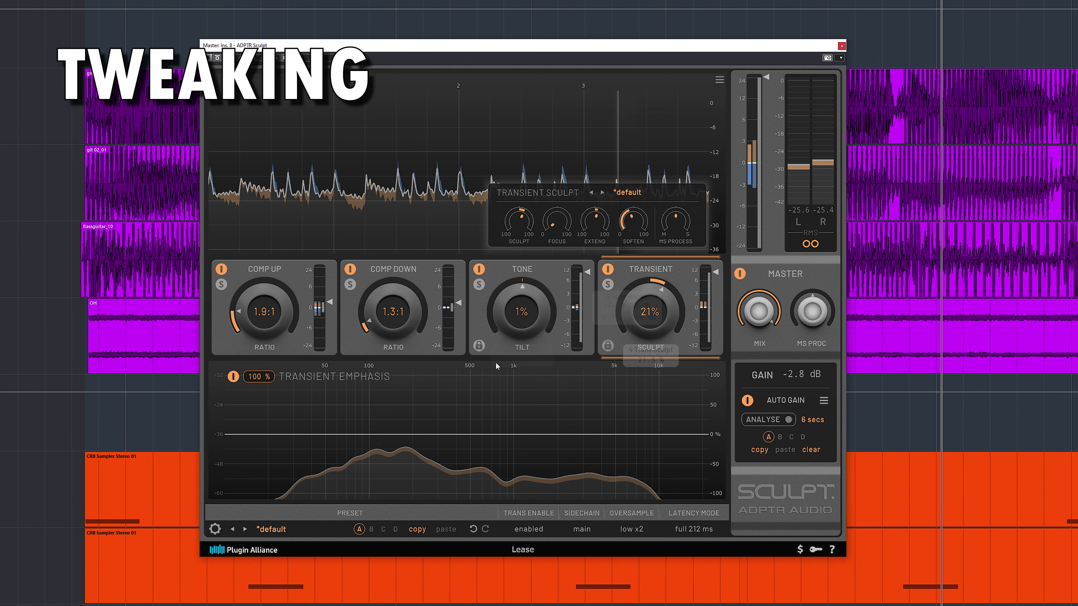
- Lower the Comp Up ratio to 1.7:1 and set the Tone tilt to 0%
click(394, 327)
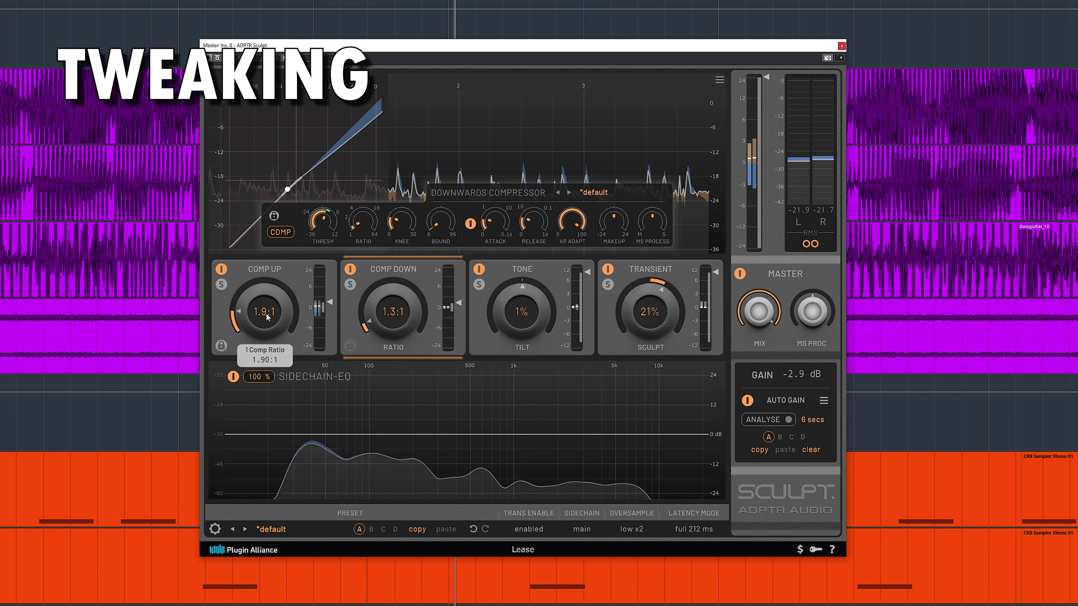
drag(266, 313, 266, 320)
click(387, 316)
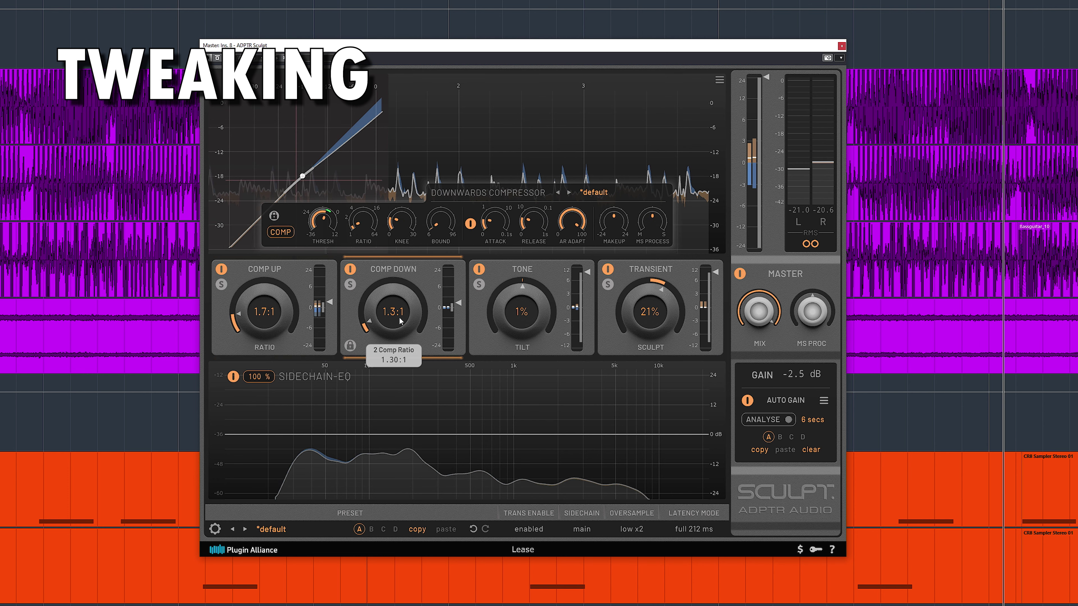
drag(535, 315, 535, 319)
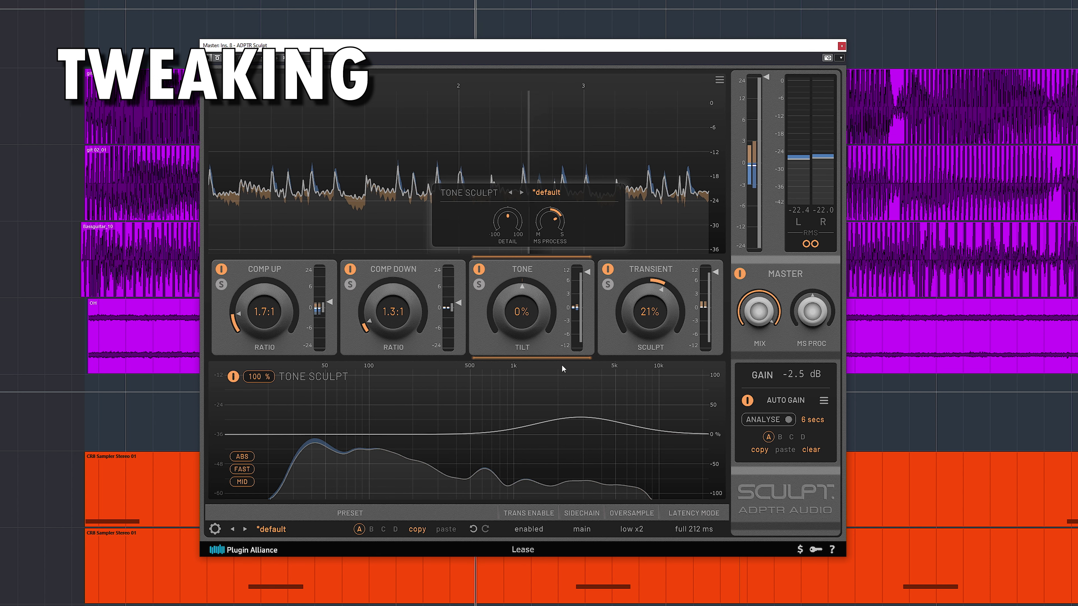
- Set the Master Mix to 77% and compare the processed mix against the master bypass
click(739, 274)
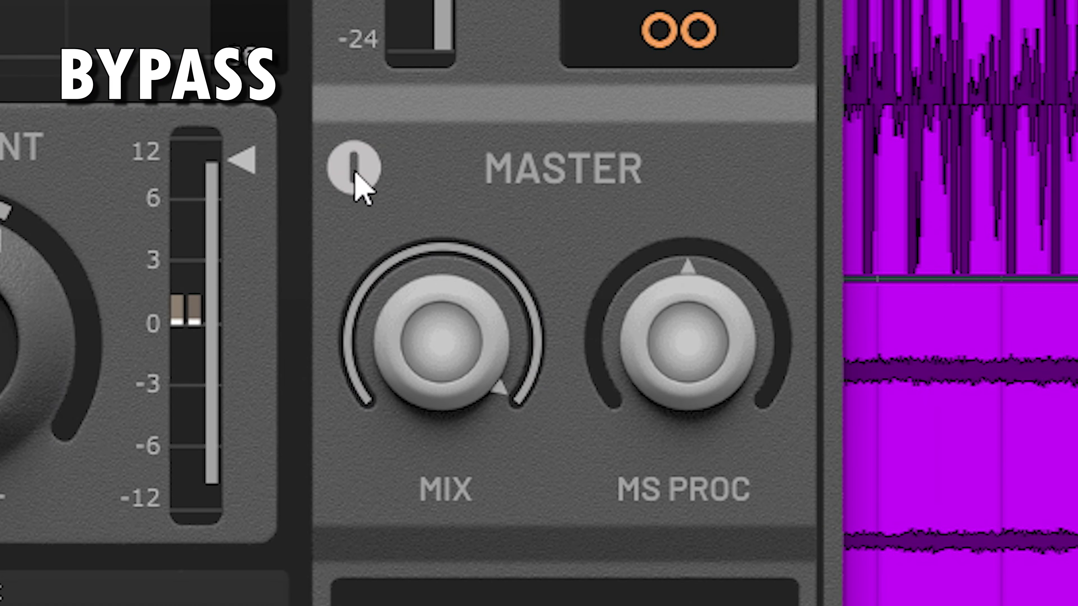
click(740, 275)
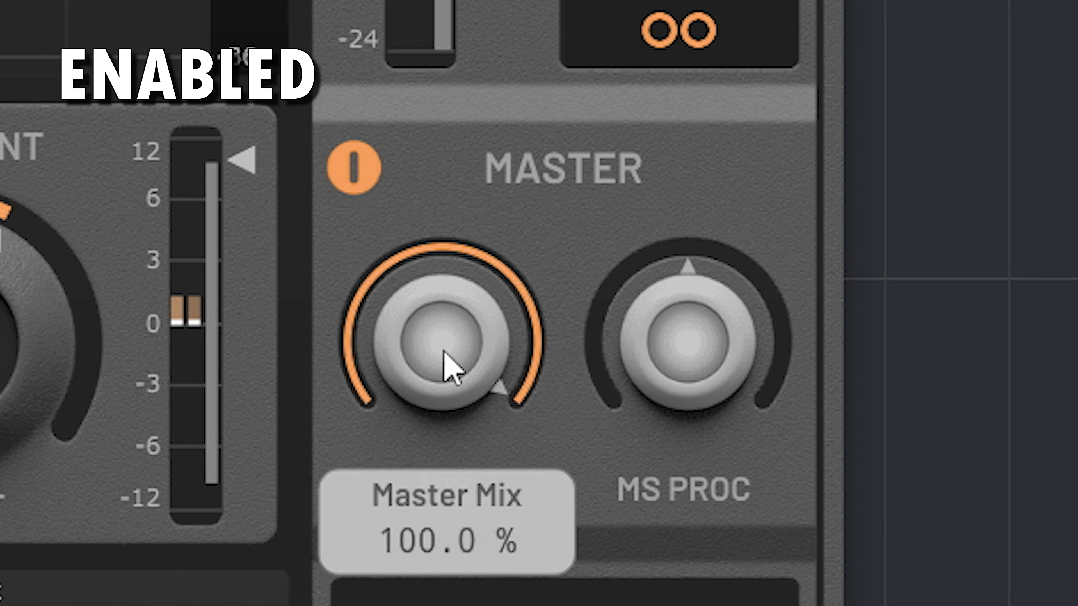
drag(448, 366, 425, 453)
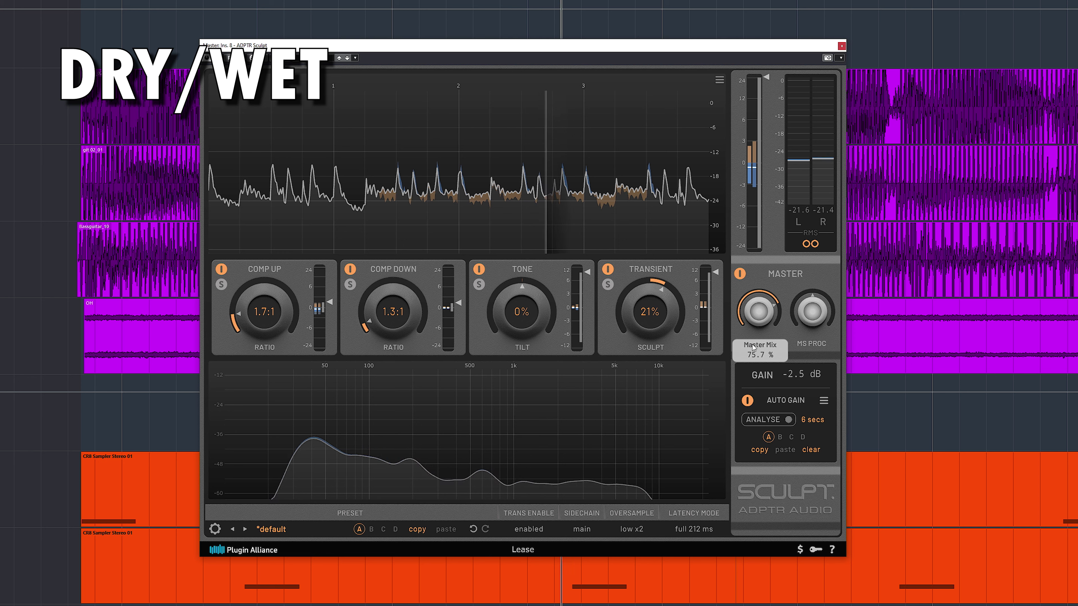
drag(753, 347, 753, 347)
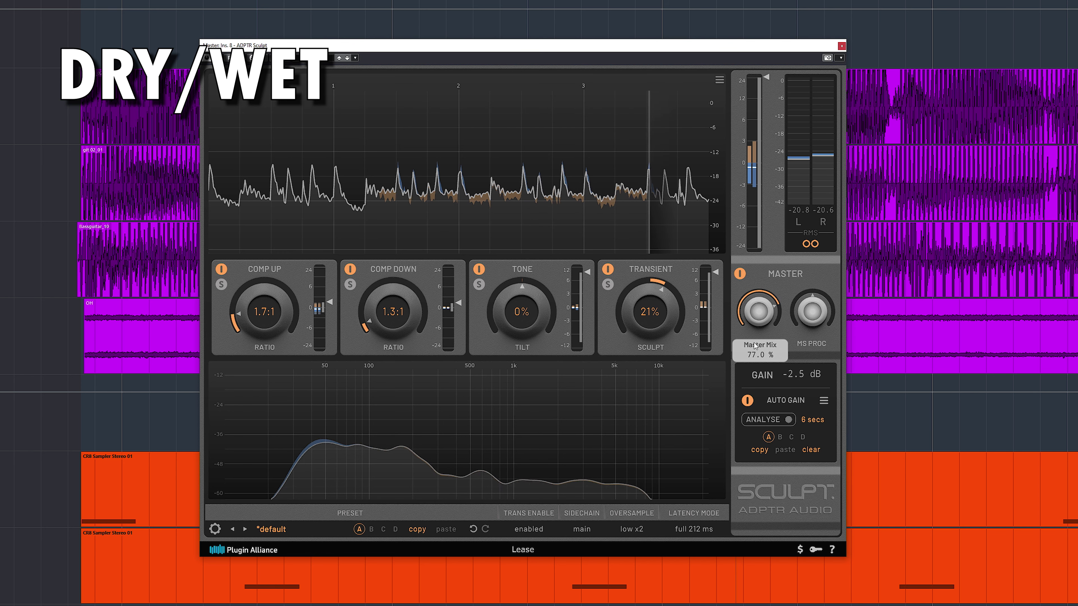
click(740, 274)
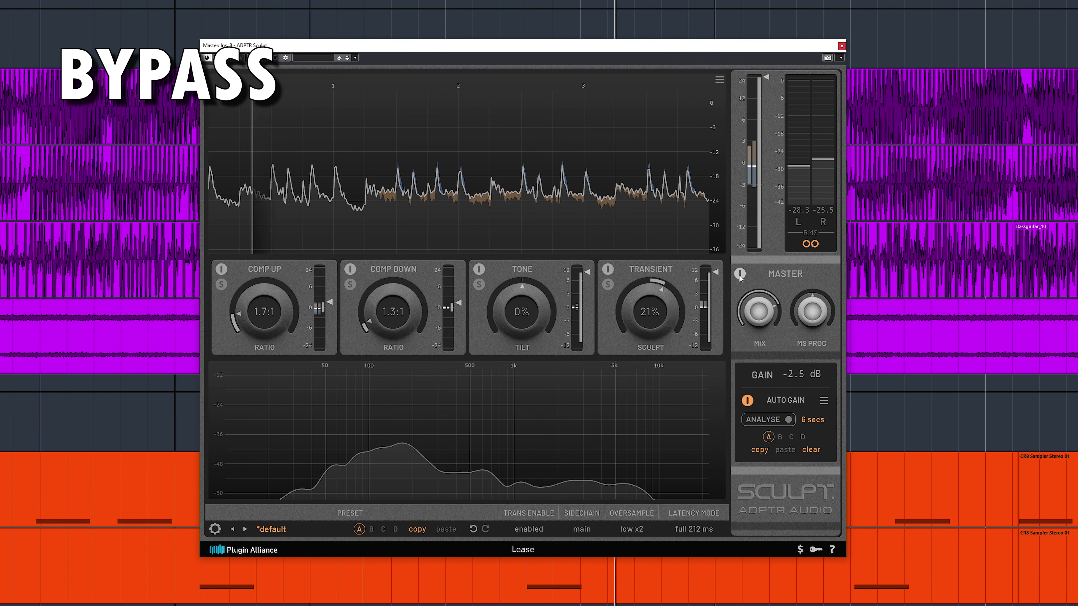
click(739, 274)
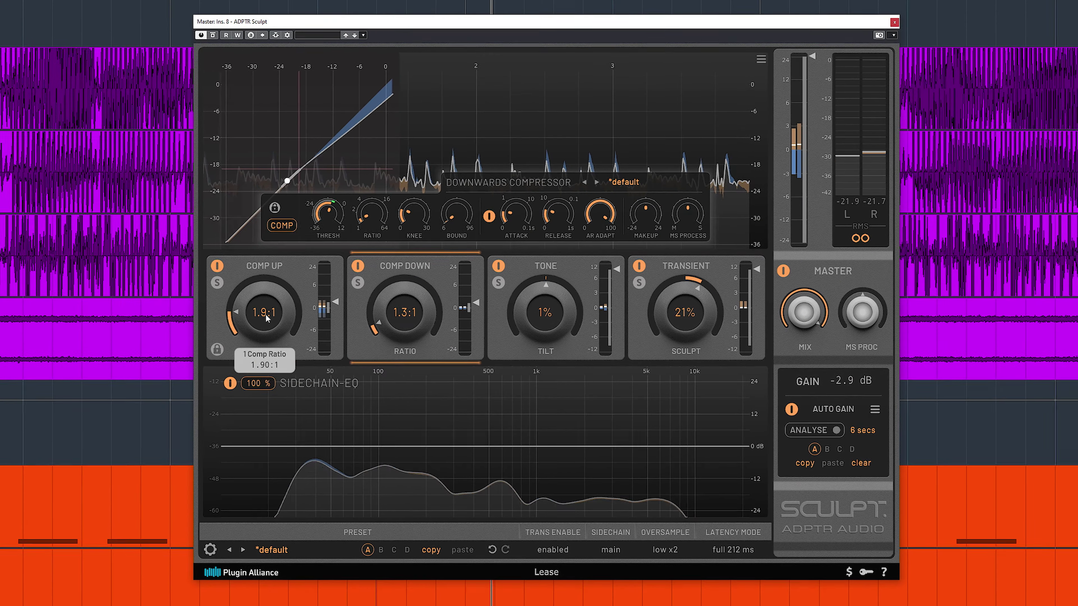
- Bring Comp Up down to a 1.7:1 ratio and neutralise the Tone tilt at 0%
scroll(266, 318, down, 2)
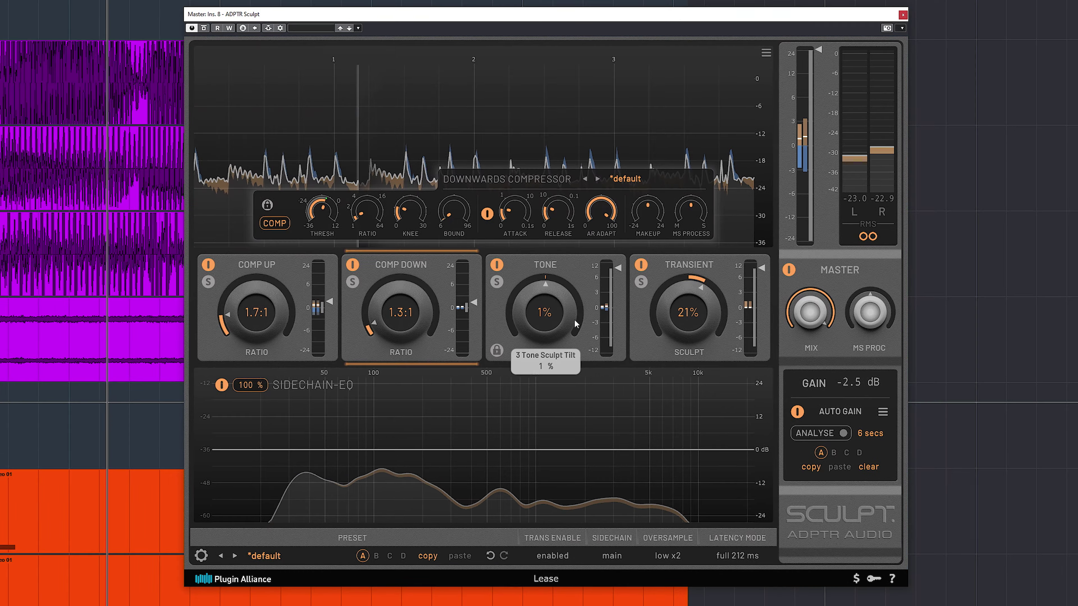
click(559, 316)
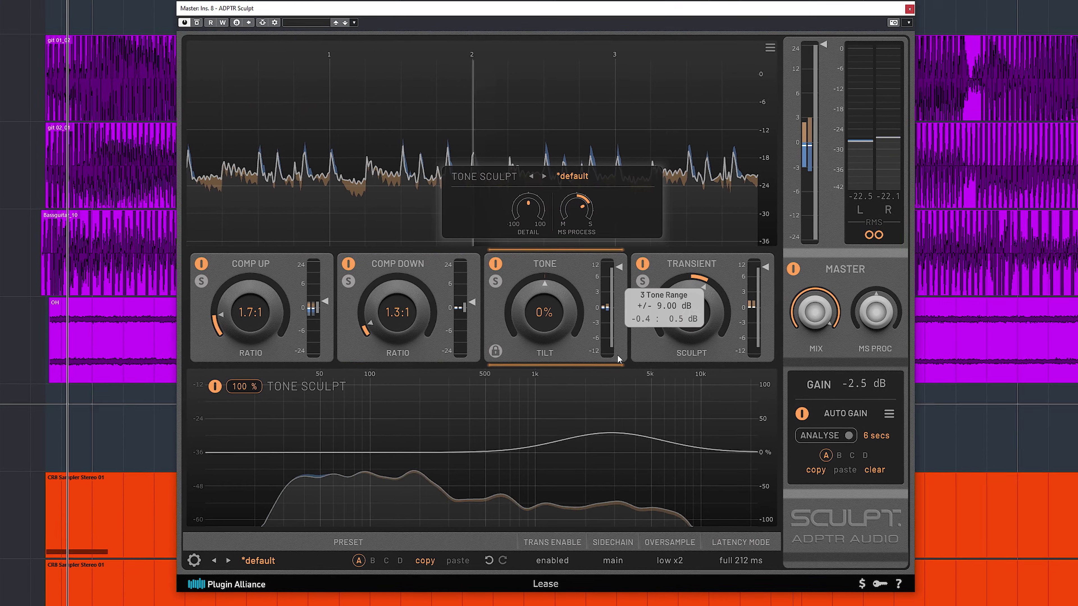
mouse_move(590, 373)
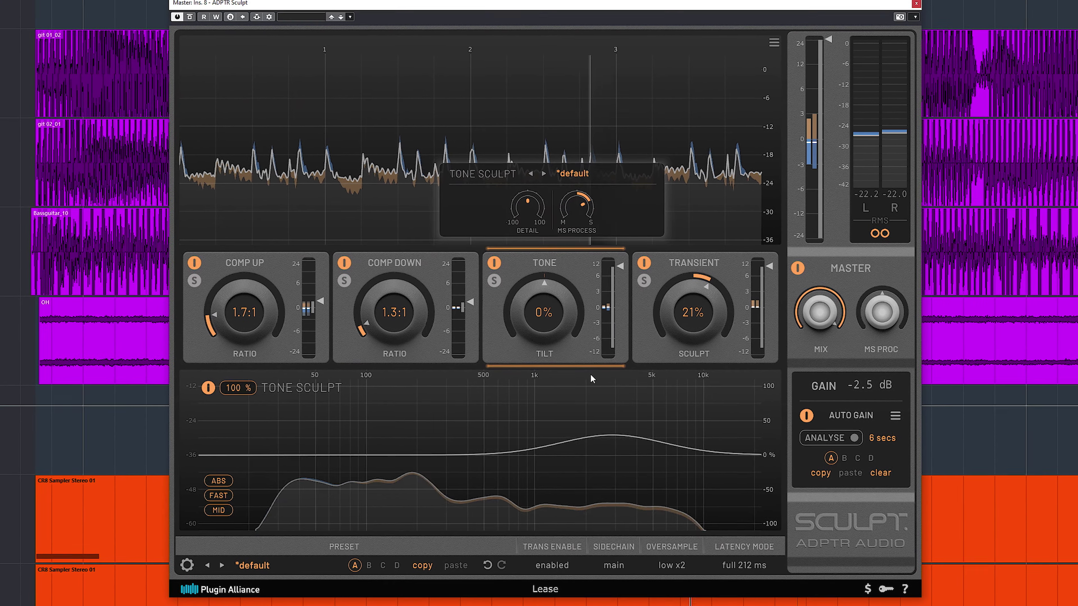